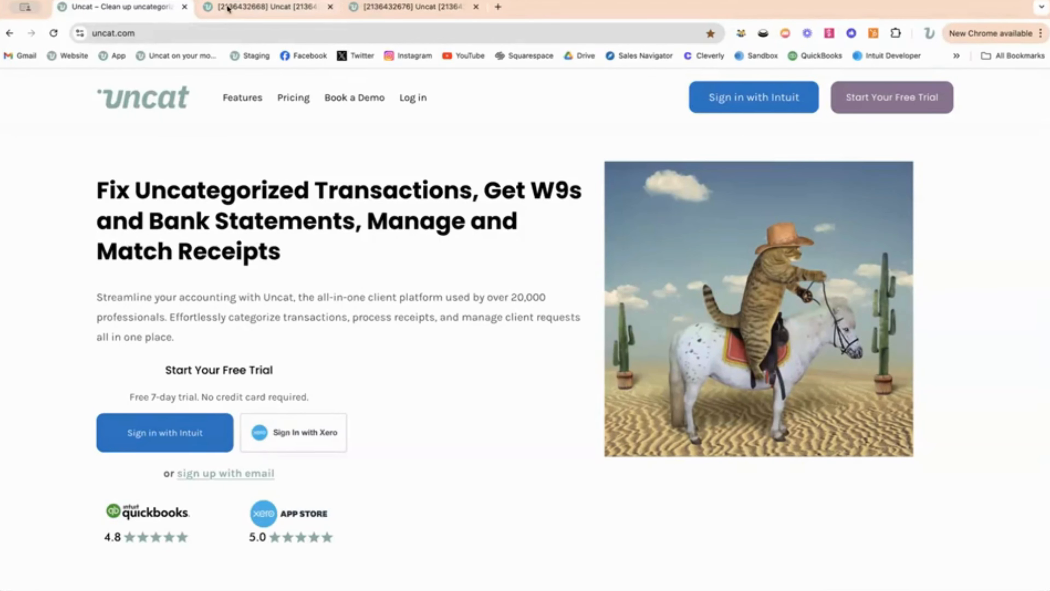
- Examine the list of accounts to sync and the sync start date options in Tiger, Inc.'s transaction settings
click(247, 9)
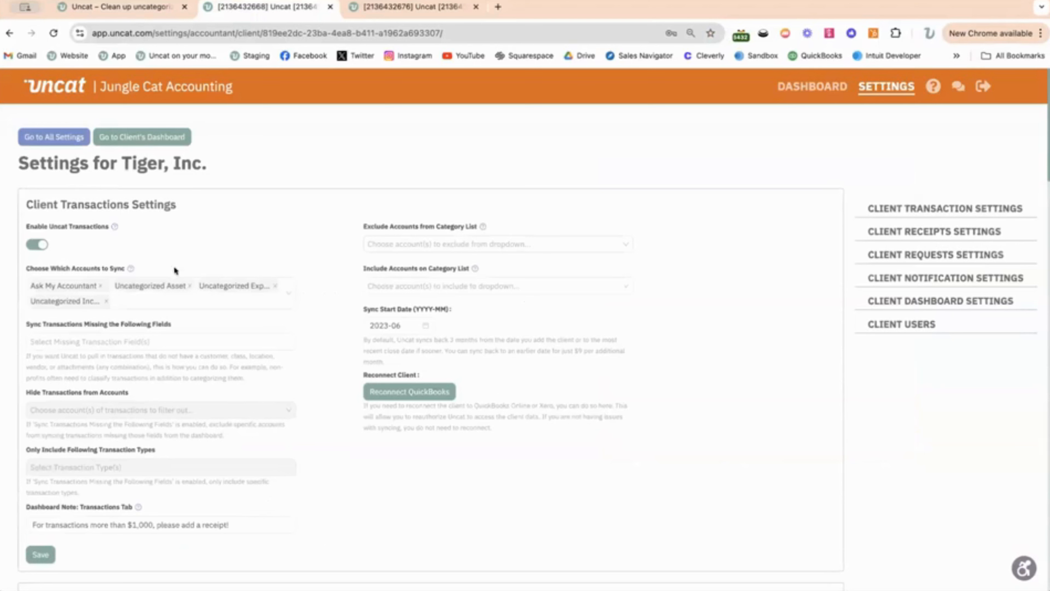
click(136, 297)
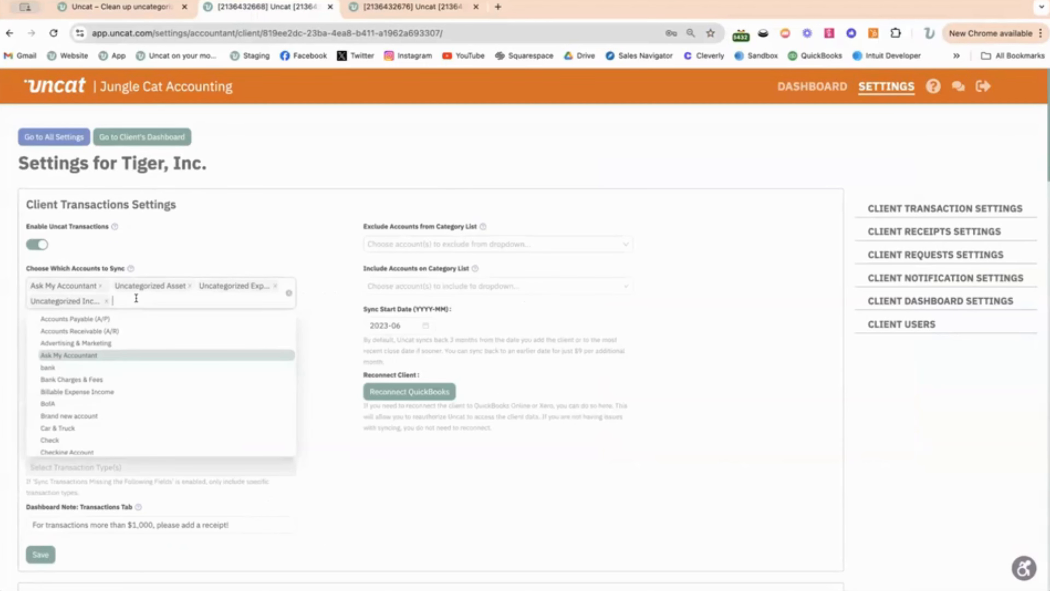
scroll(164, 368, down, 5)
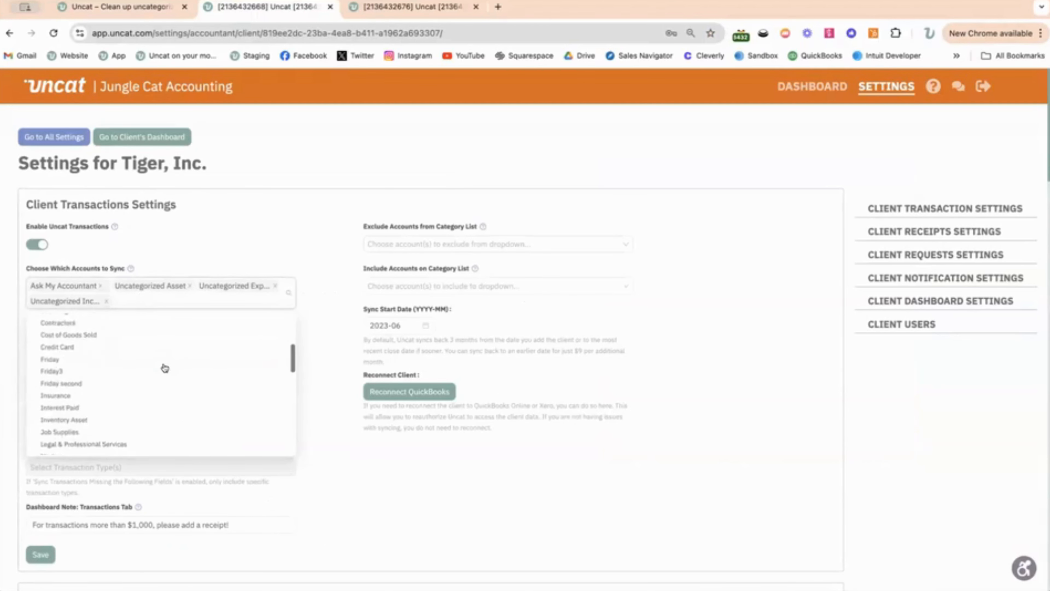
scroll(164, 368, down, 2)
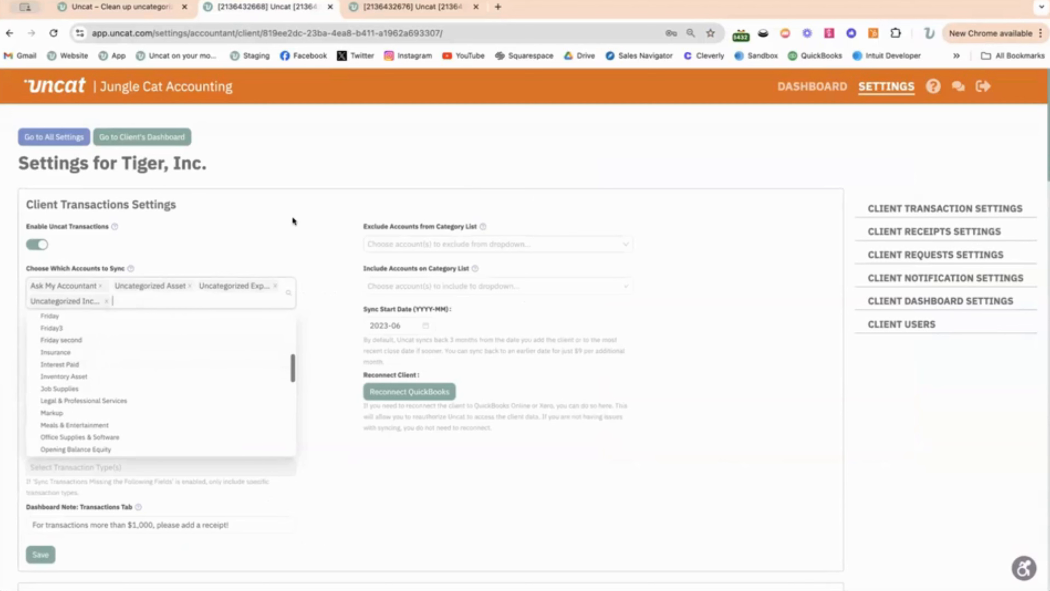
click(316, 230)
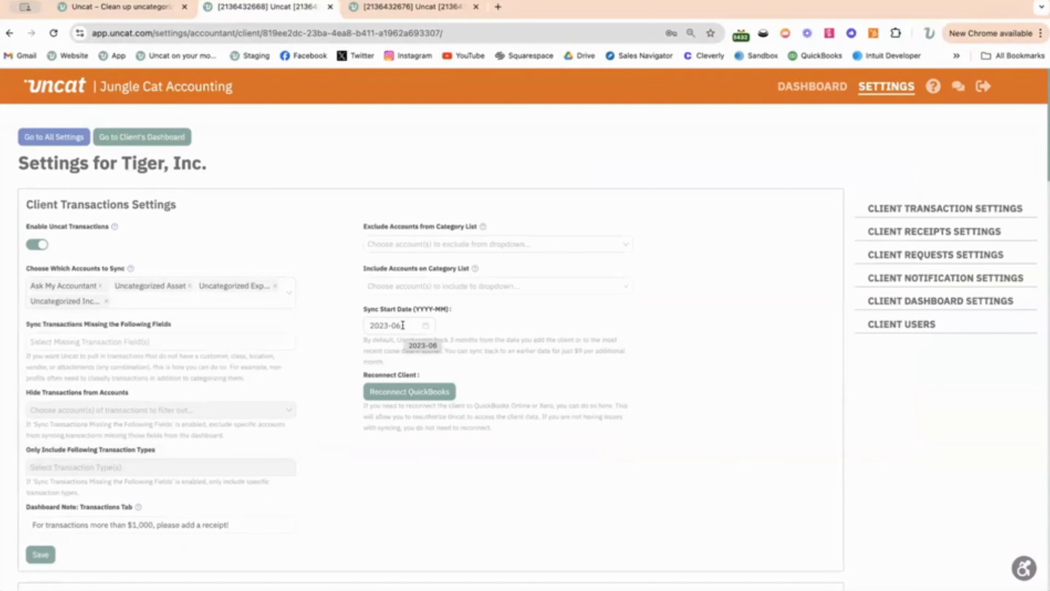
click(403, 325)
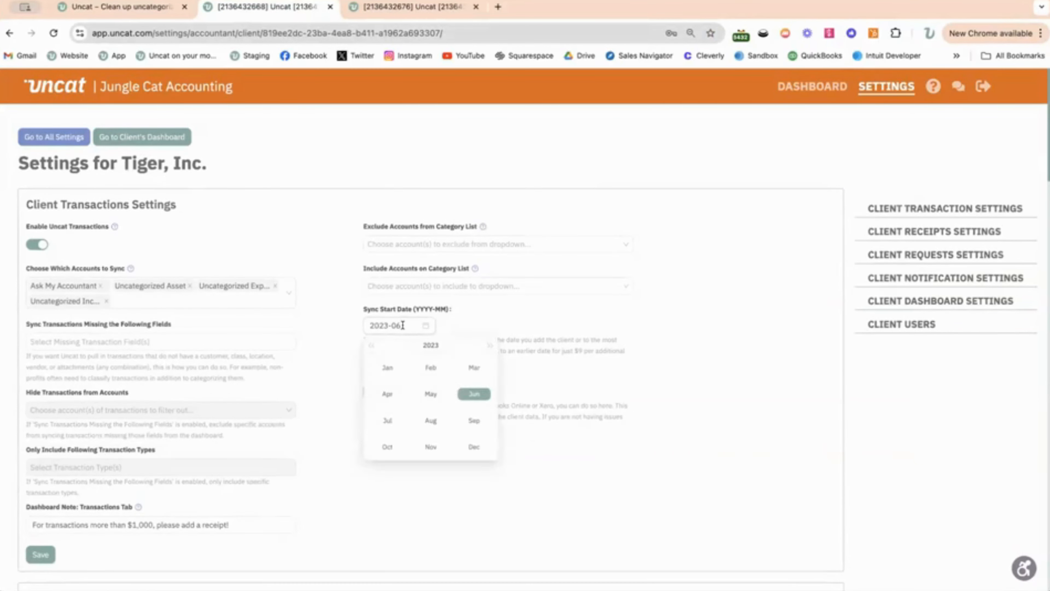
click(432, 514)
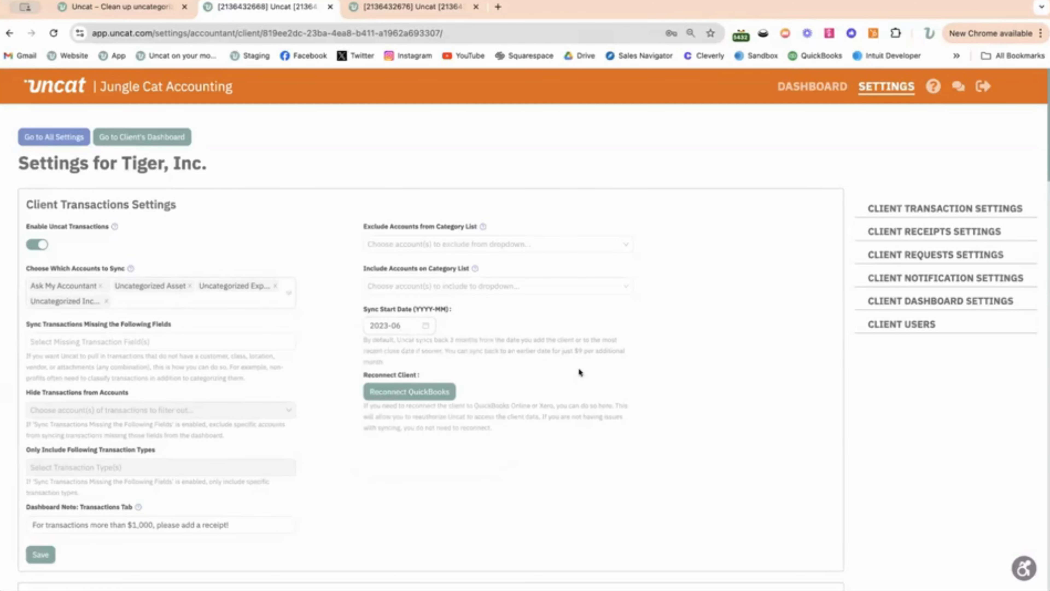
- Review the client's receipts, notification and dashboard settings, switching the Superpowers access level on and back off
scroll(521, 484, down, 2)
scroll(522, 484, down, 15)
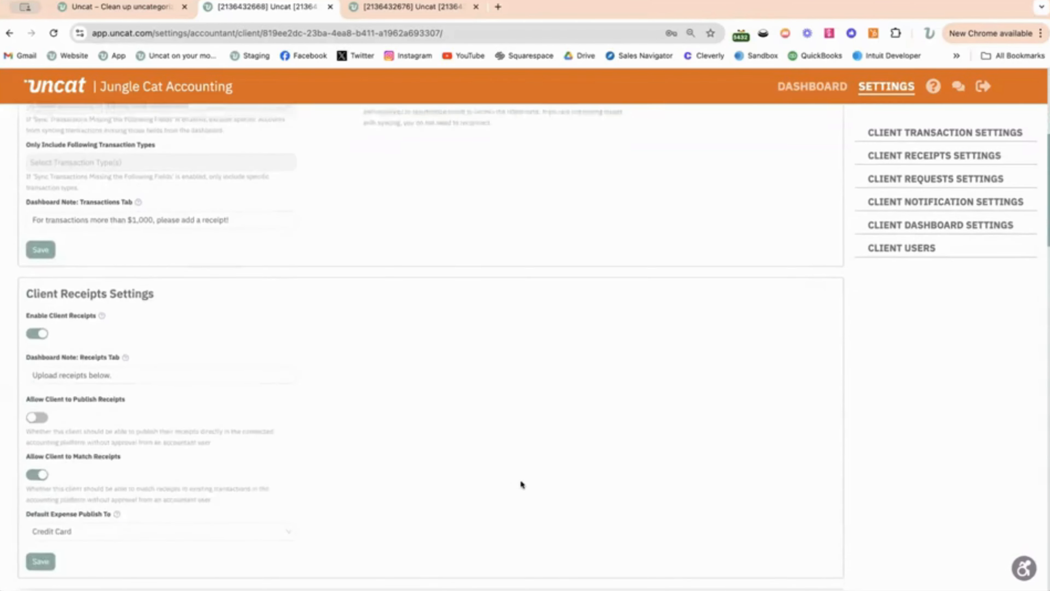
scroll(521, 484, down, 4)
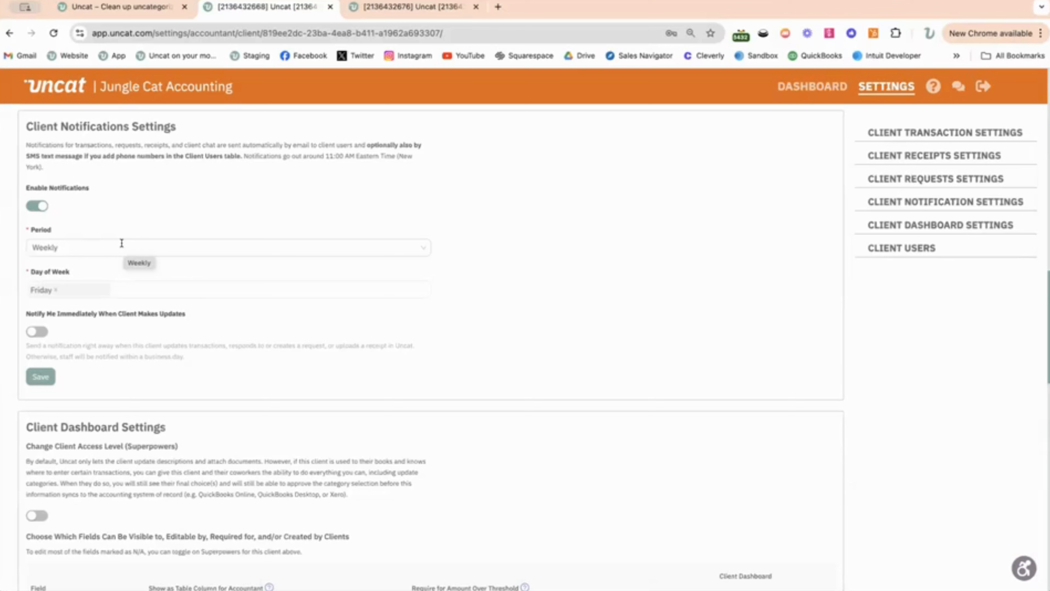
scroll(565, 355, down, 5)
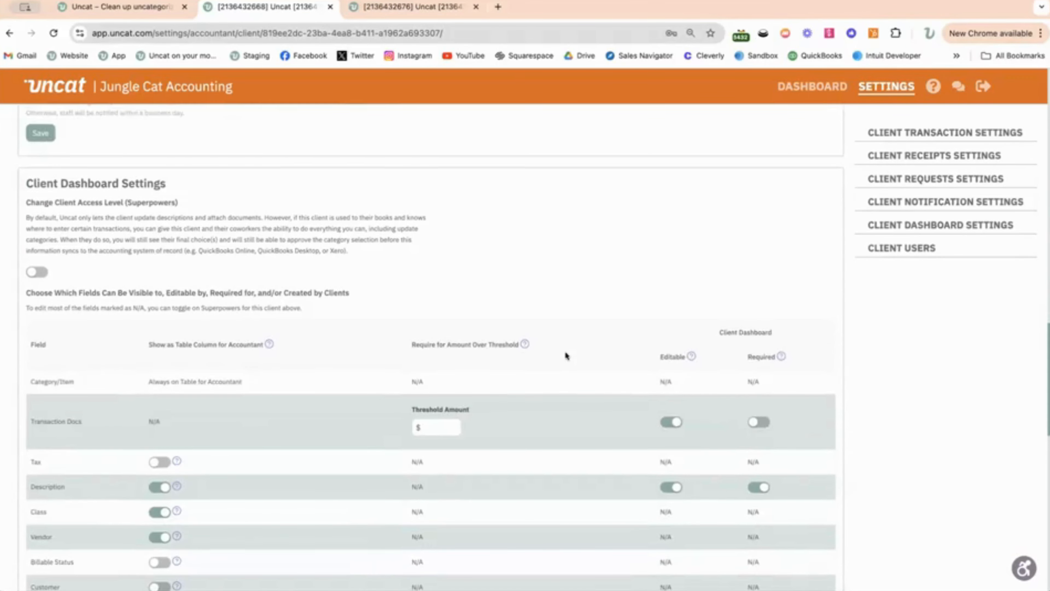
scroll(565, 354, down, 2)
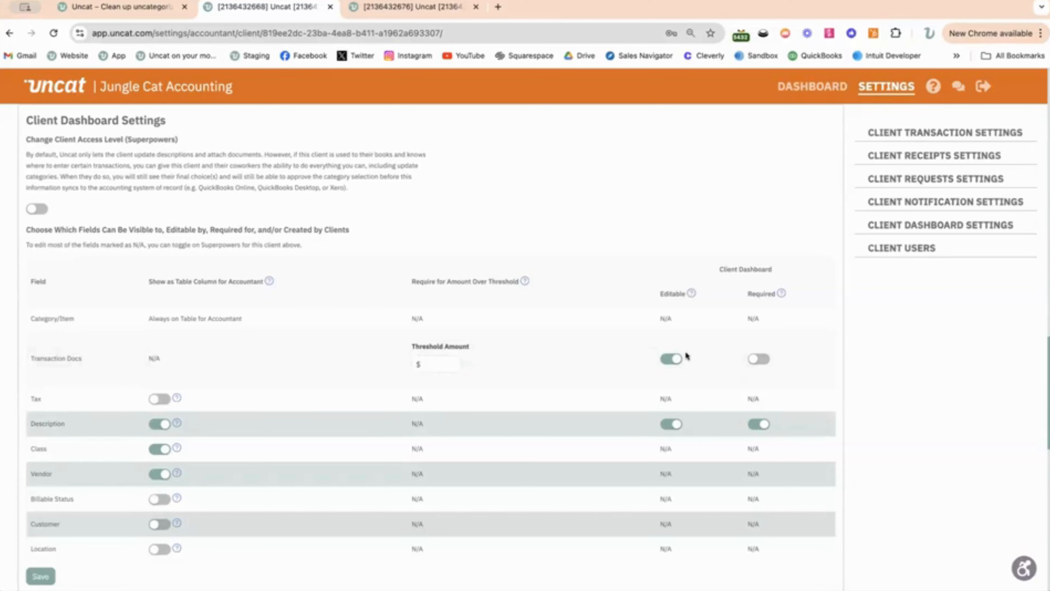
click(37, 209)
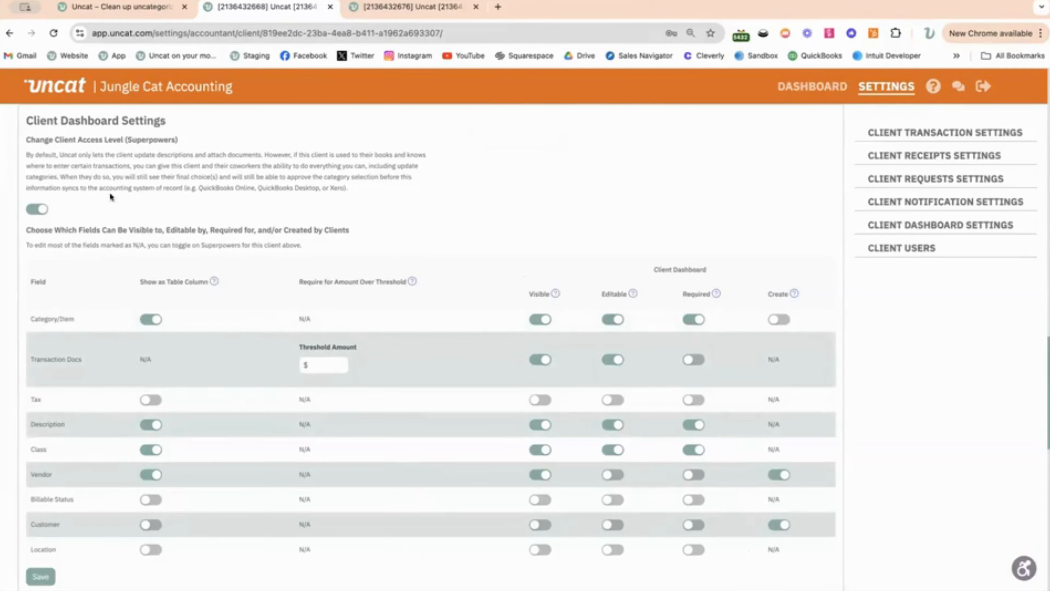
click(33, 211)
- Open the invitation form for a new client user, look over its contact and account assignment fields, and close it
scroll(301, 261, down, 10)
scroll(301, 261, down, 1)
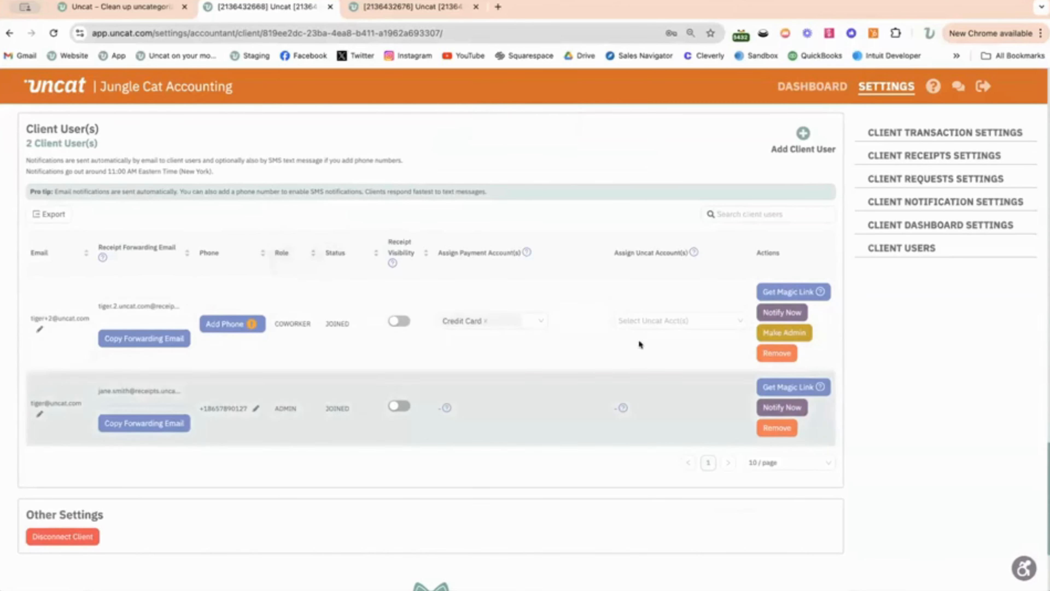
click(803, 136)
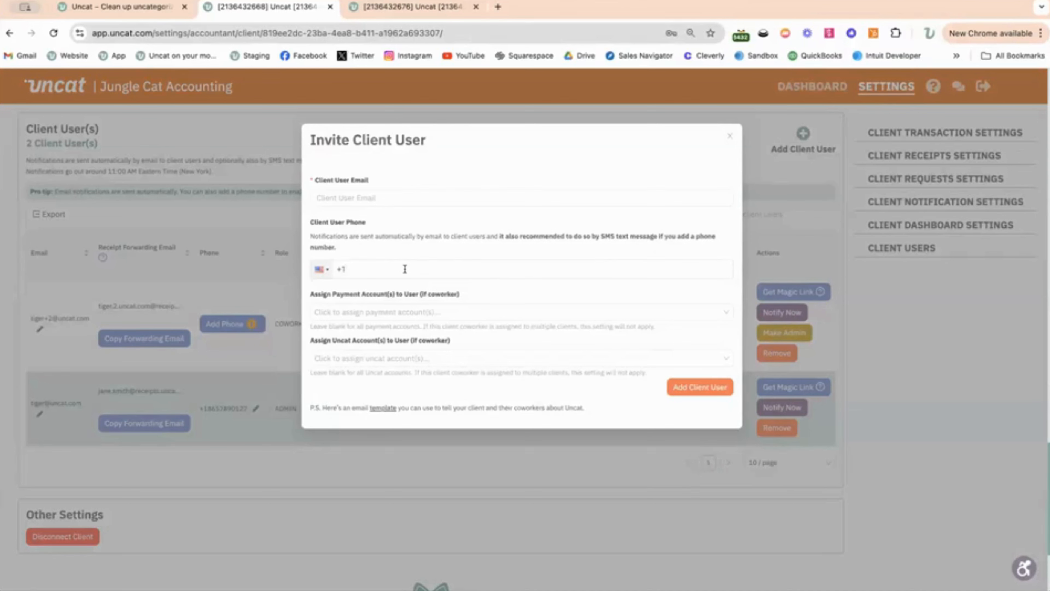
click(405, 269)
click(728, 137)
- Open the accountant-level settings and review the clients, coworkers, user settings and firm settings, including logo, color branding and recurring schedules
scroll(793, 192, up, 2)
click(866, 89)
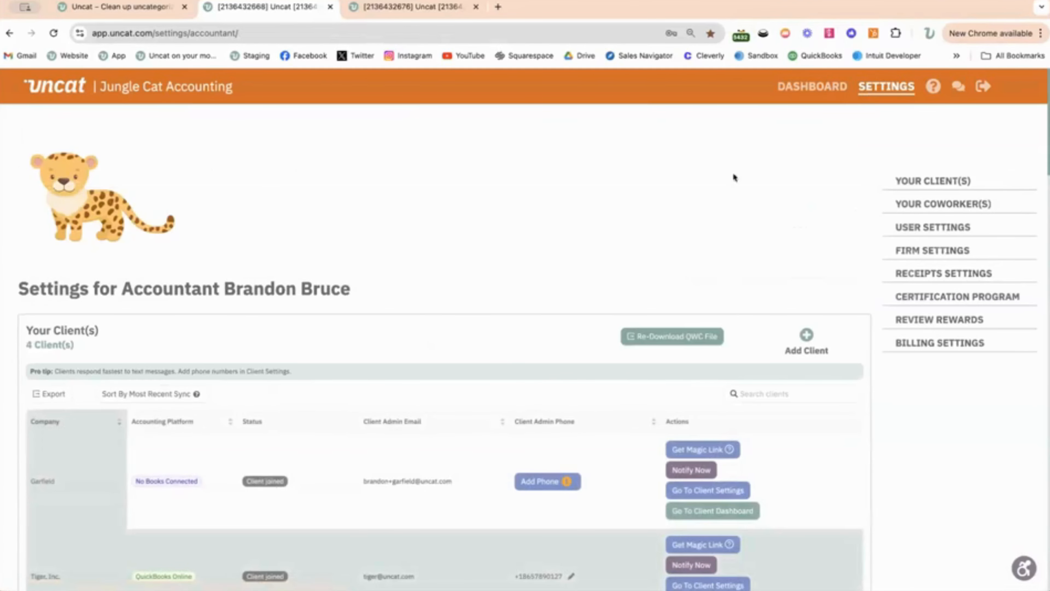
scroll(496, 348, down, 4)
scroll(497, 351, down, 2)
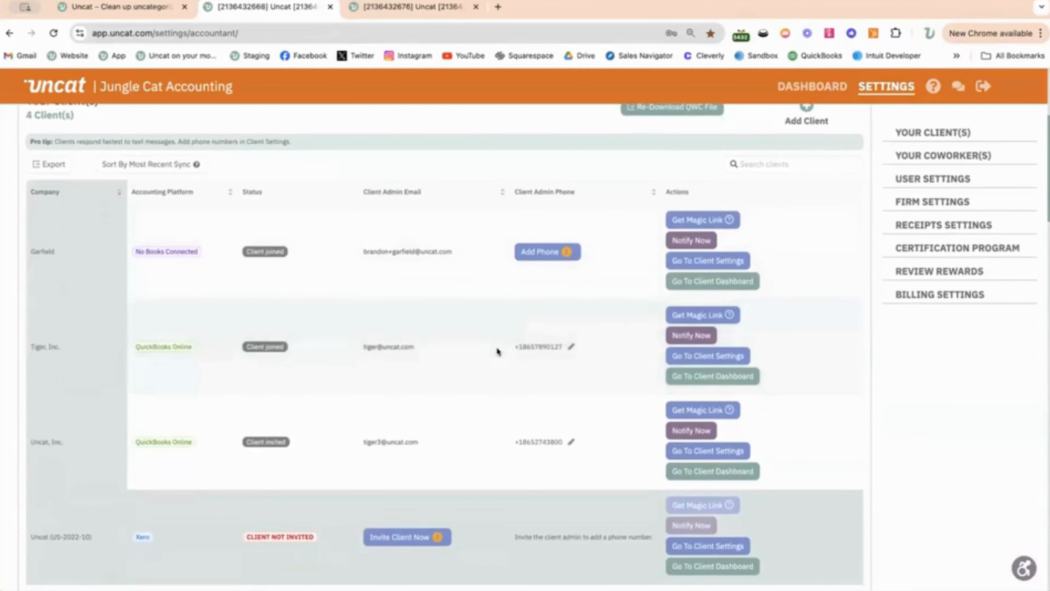
scroll(497, 346, down, 1)
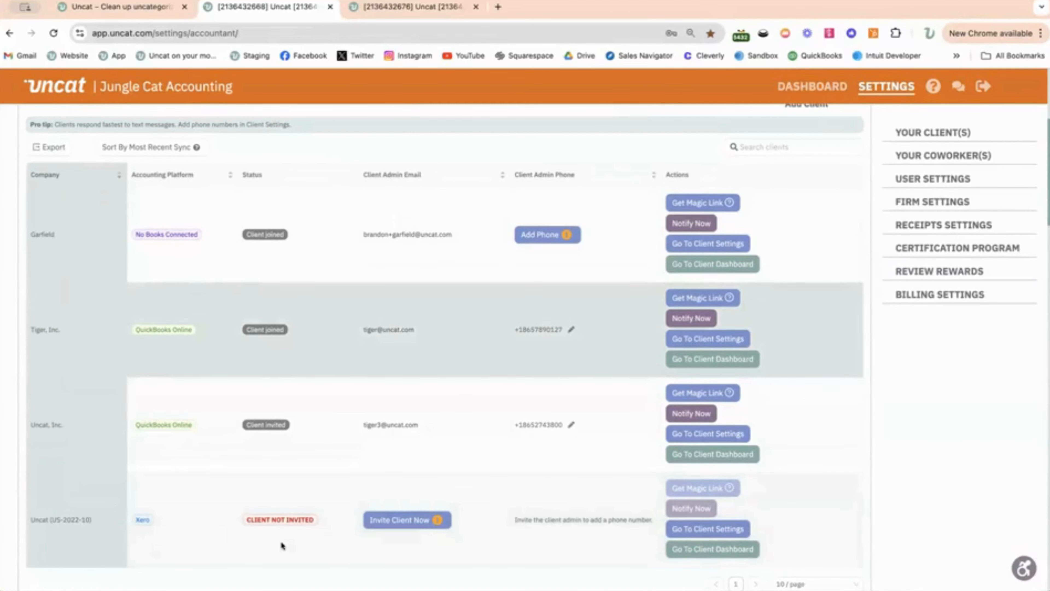
scroll(281, 545, down, 10)
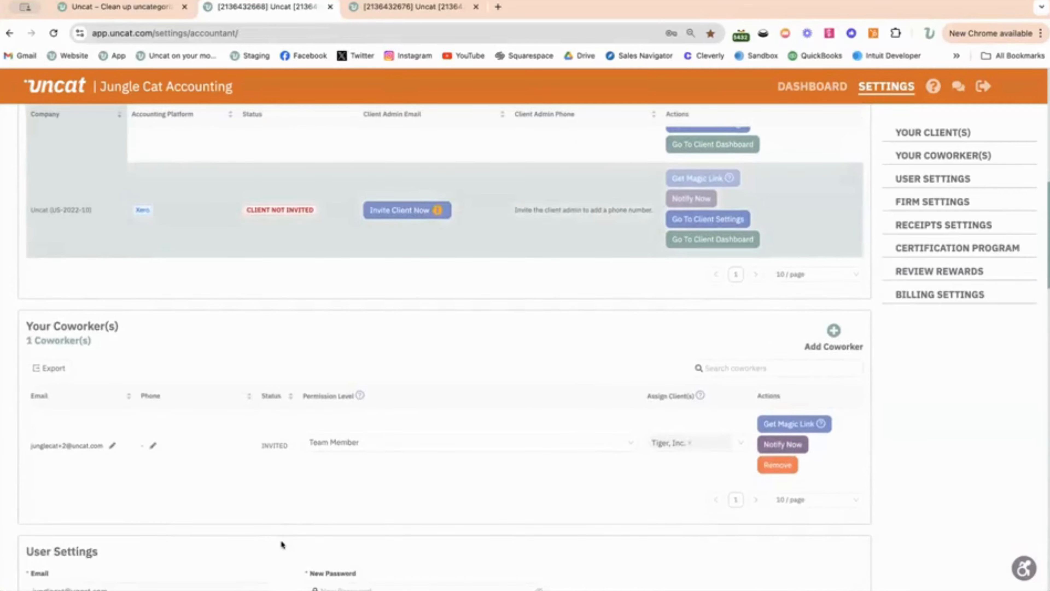
scroll(282, 545, down, 4)
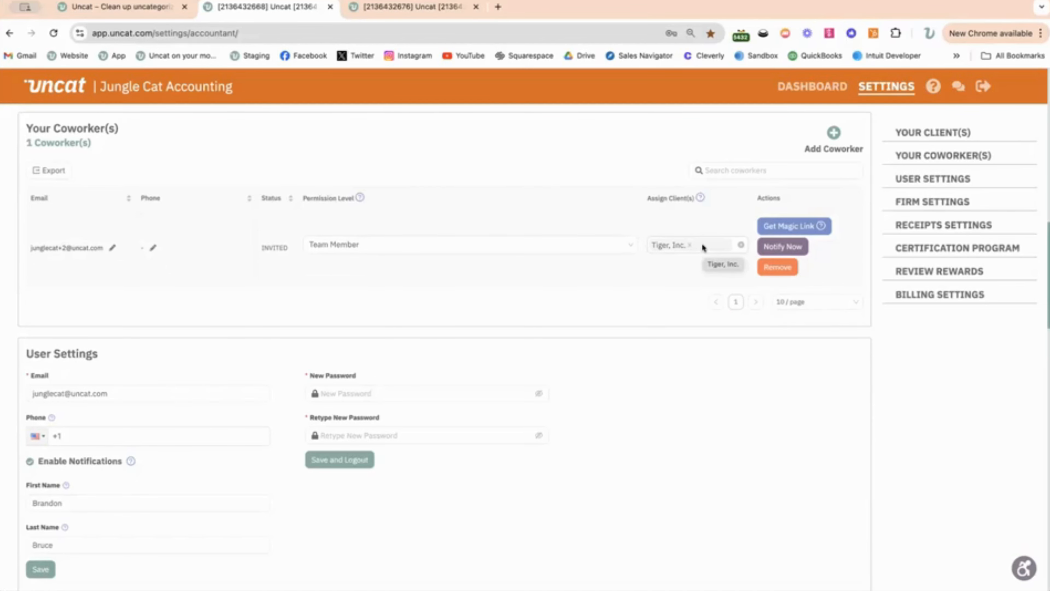
scroll(705, 441, down, 7)
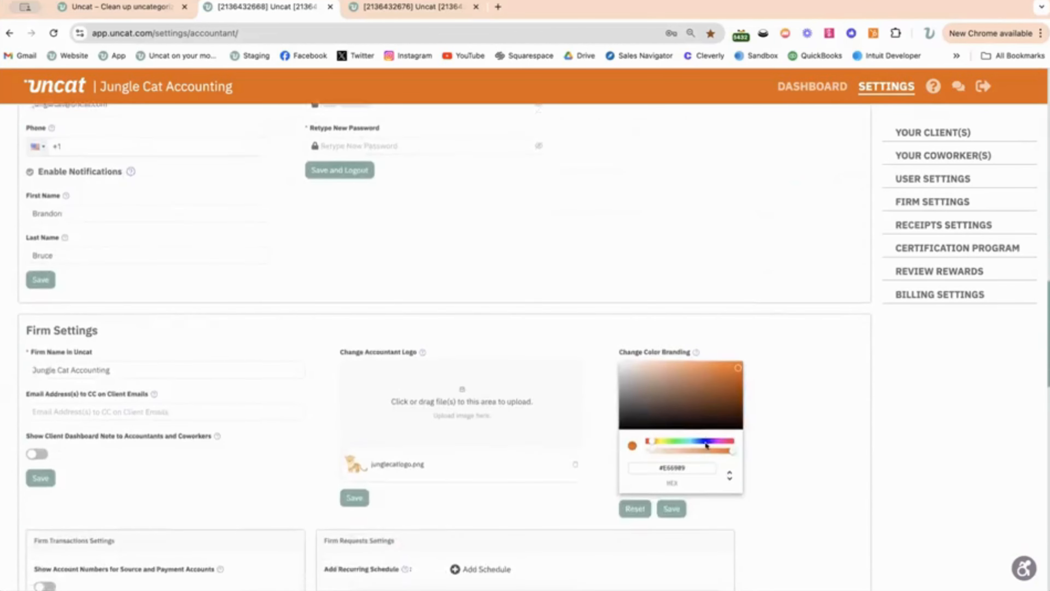
scroll(706, 445, down, 5)
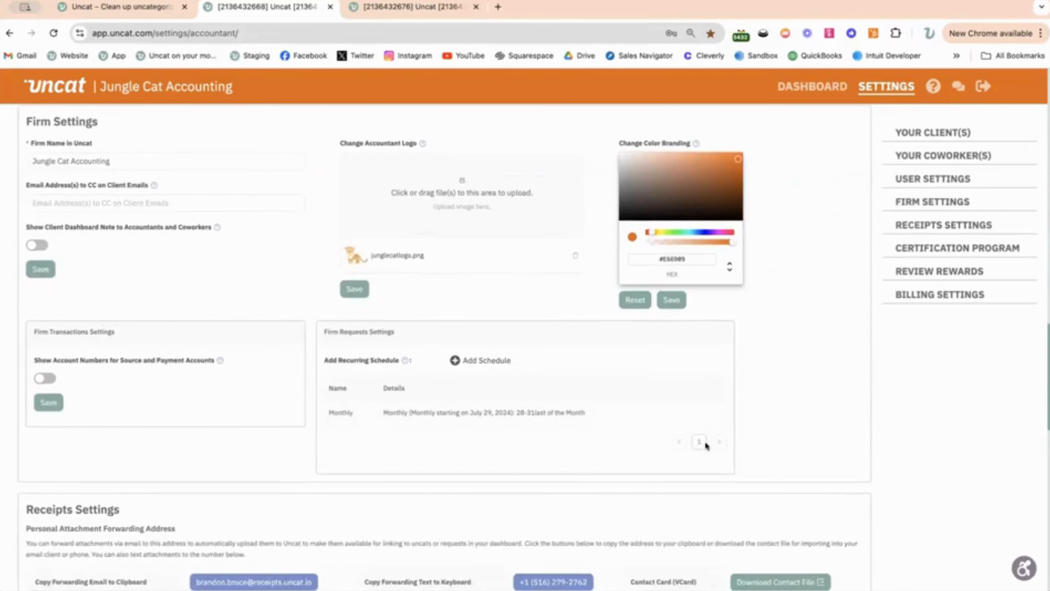
scroll(785, 393, up, 1)
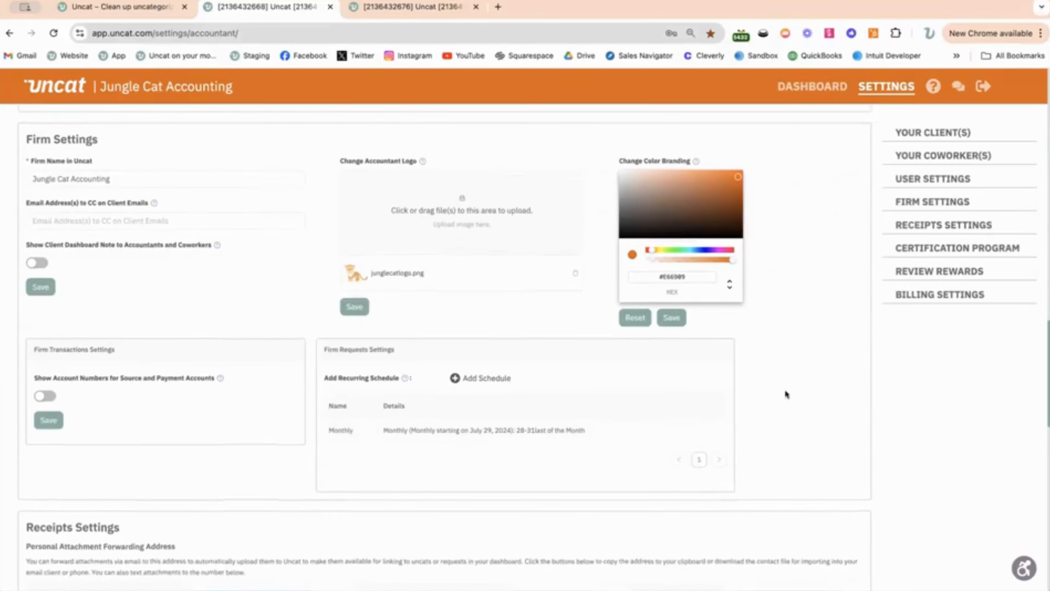
scroll(785, 393, down, 1)
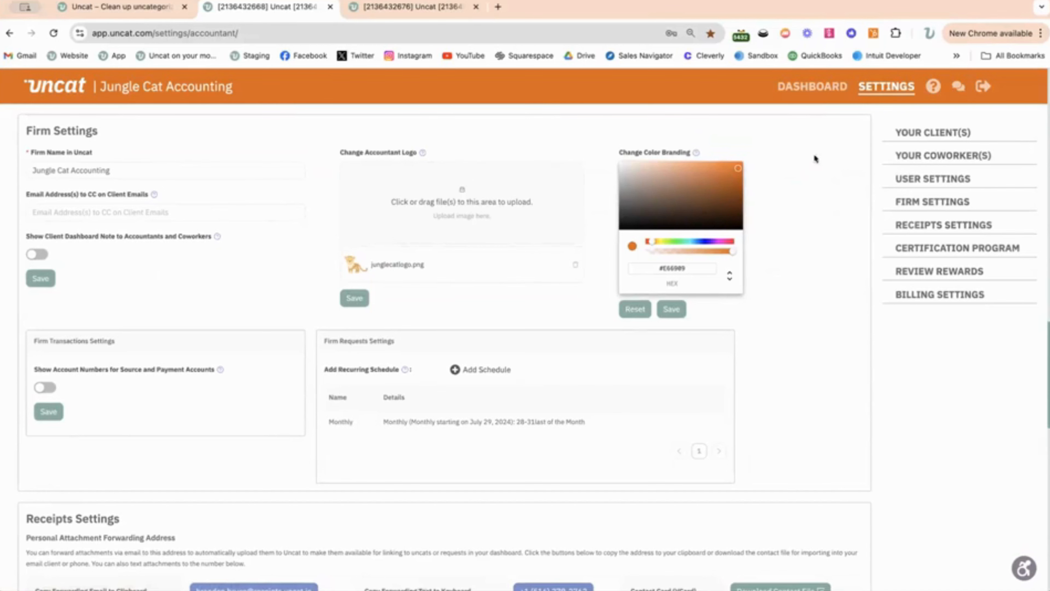
- Go to the accountant dashboard, expand Tiger, Inc.'s transactions and look through the client-updated and unanswered entries
click(806, 86)
scroll(621, 352, down, 5)
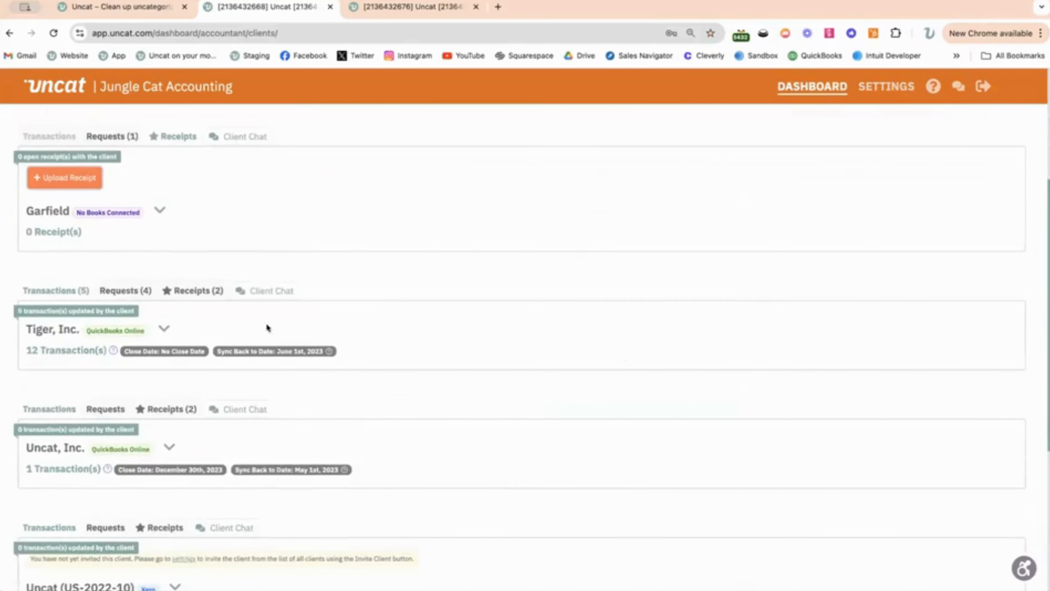
click(165, 328)
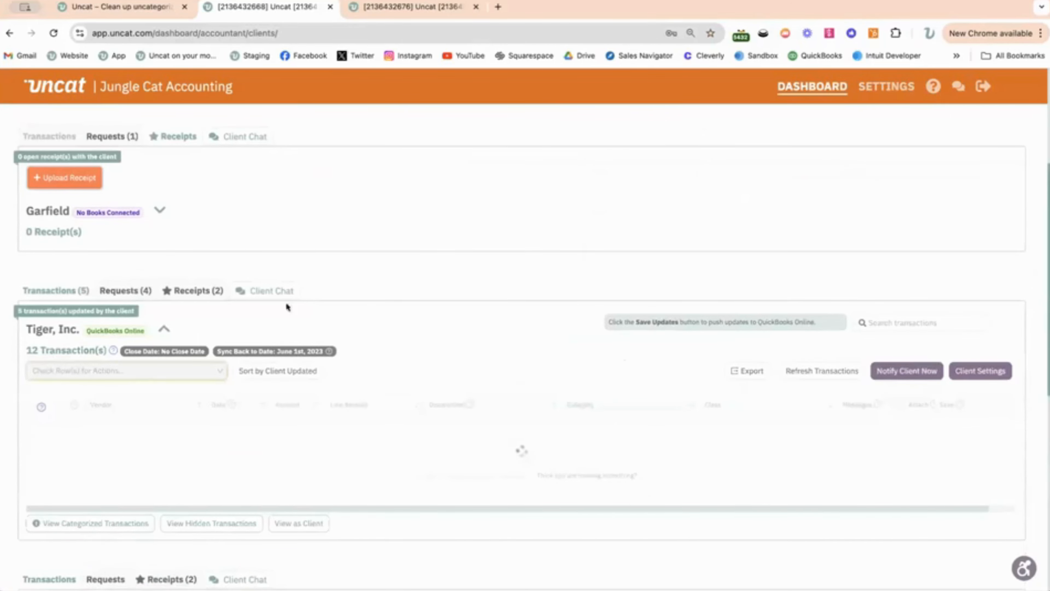
scroll(575, 343, down, 4)
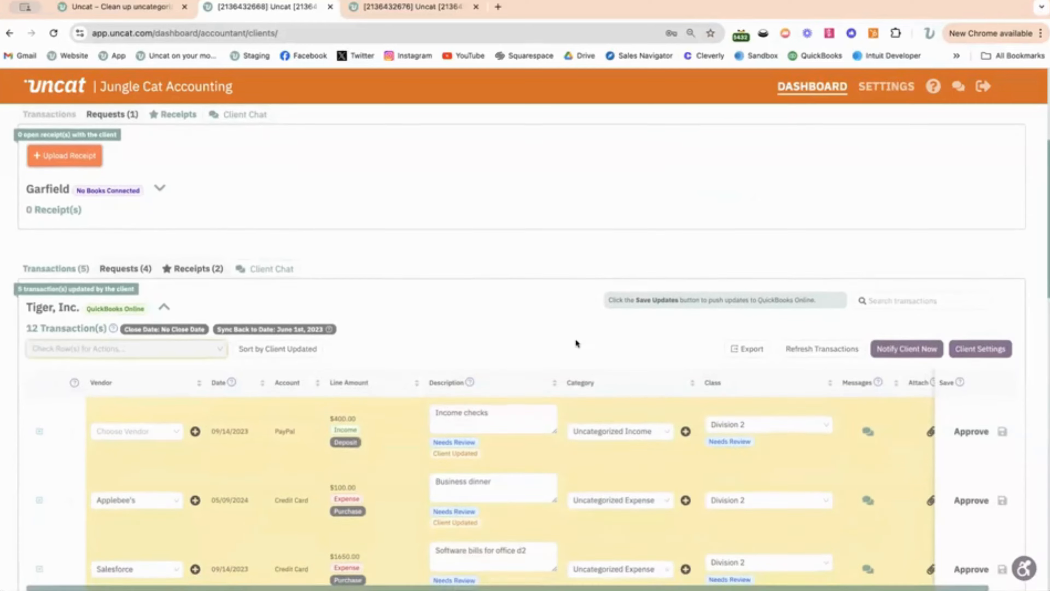
scroll(575, 342, down, 2)
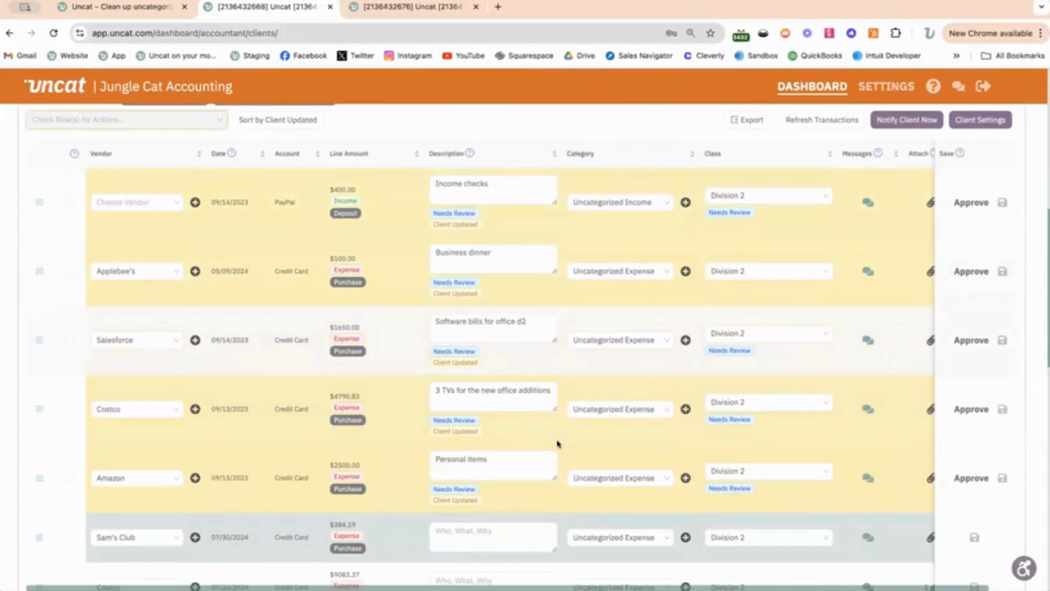
scroll(556, 439, down, 5)
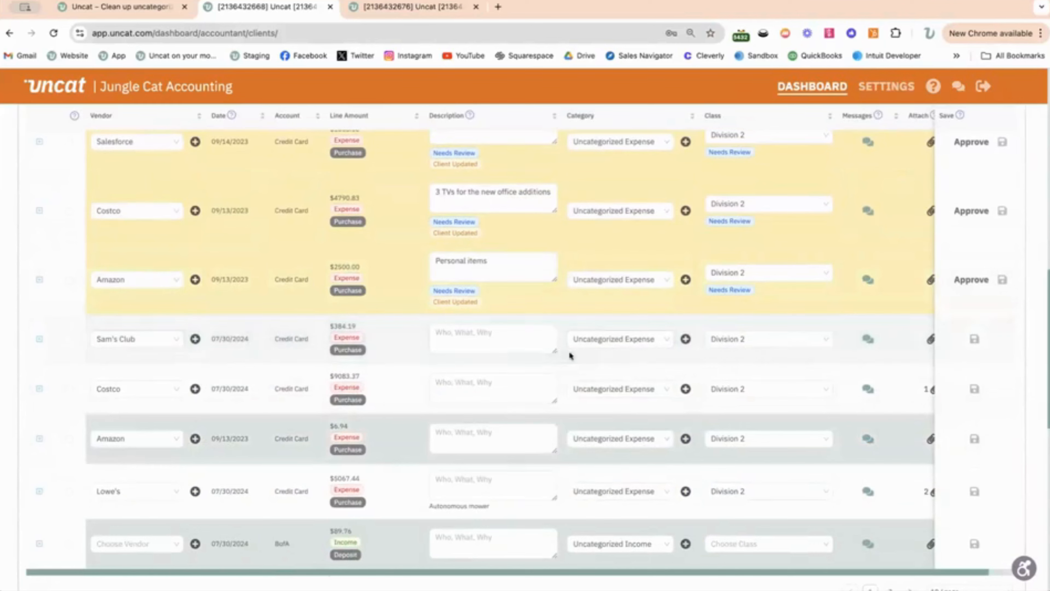
scroll(567, 395, up, 1)
scroll(566, 395, up, 6)
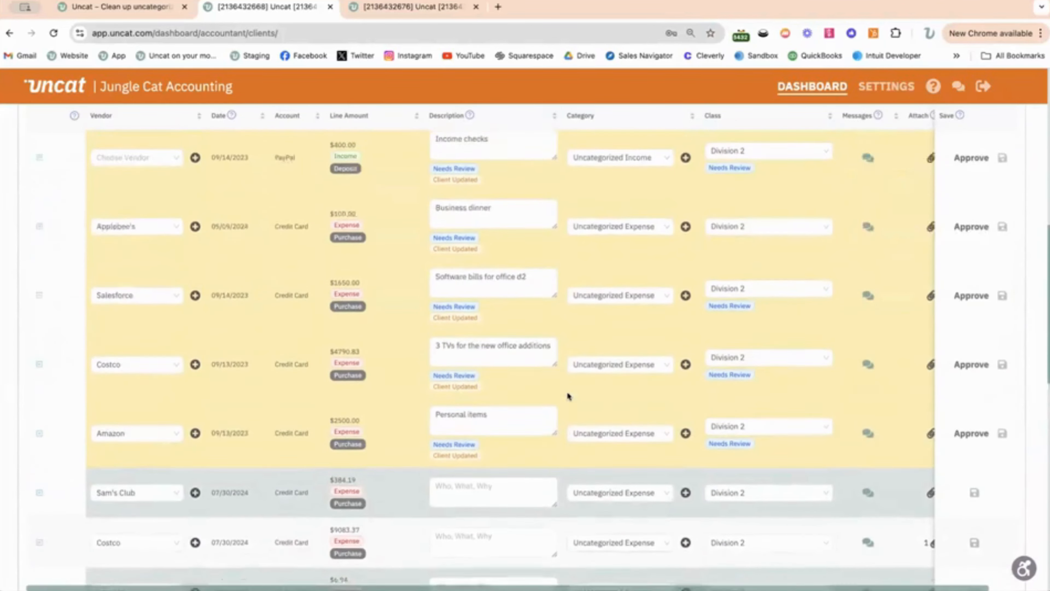
- Inspect the $400 PayPal deposit's description, its attachments and its additional tax, customer and location fields
click(493, 235)
triple_click(493, 234)
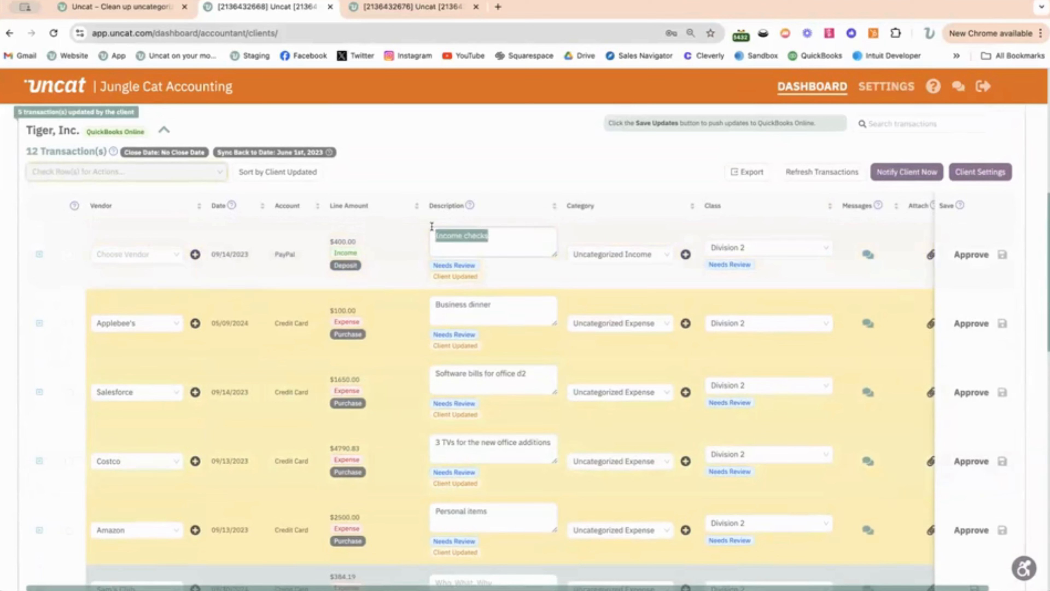
click(492, 230)
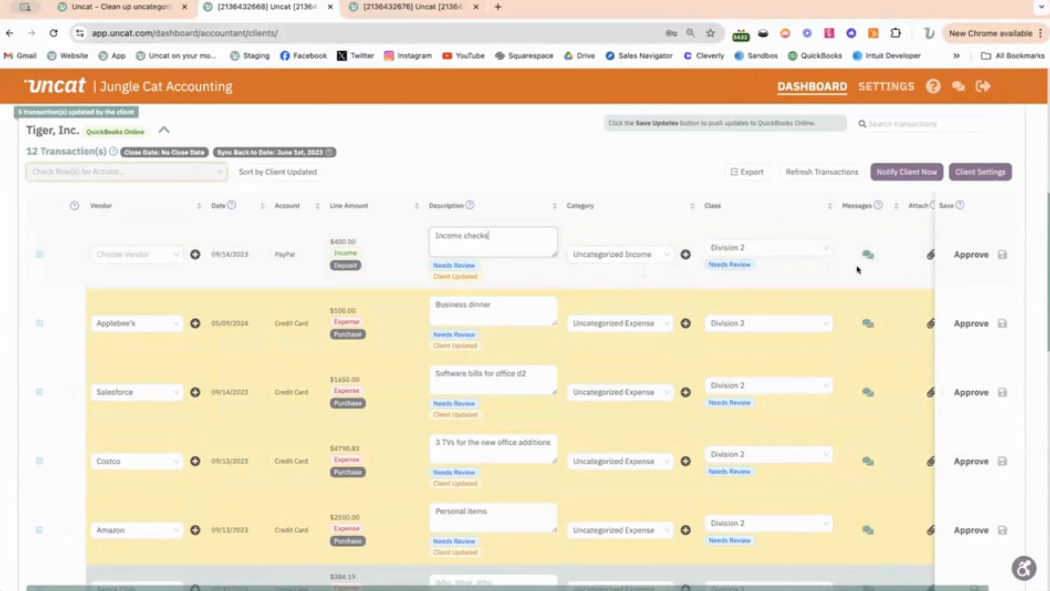
scroll(860, 271, right, 1)
click(901, 255)
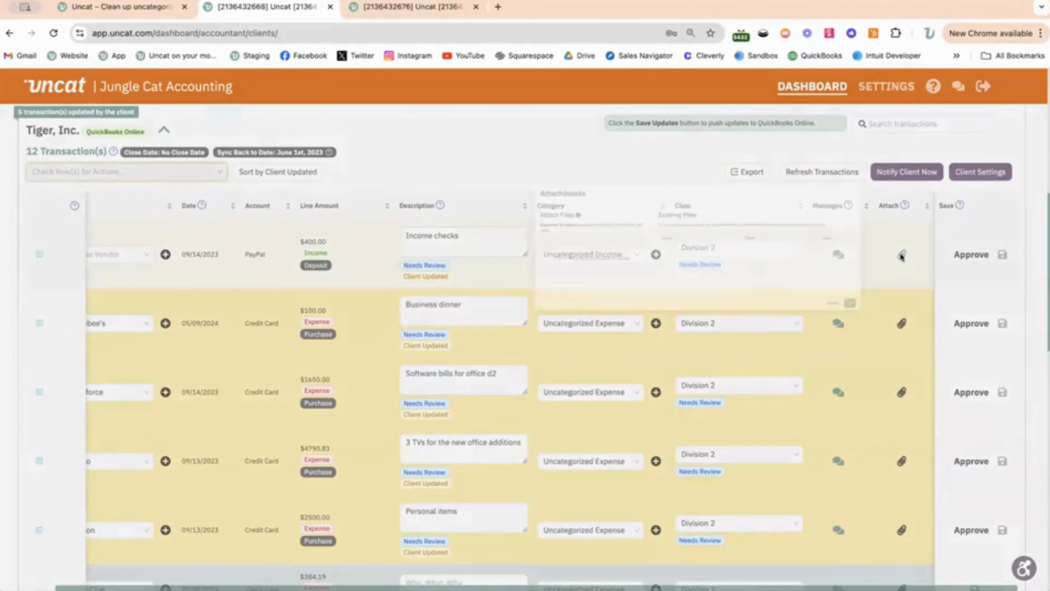
click(810, 136)
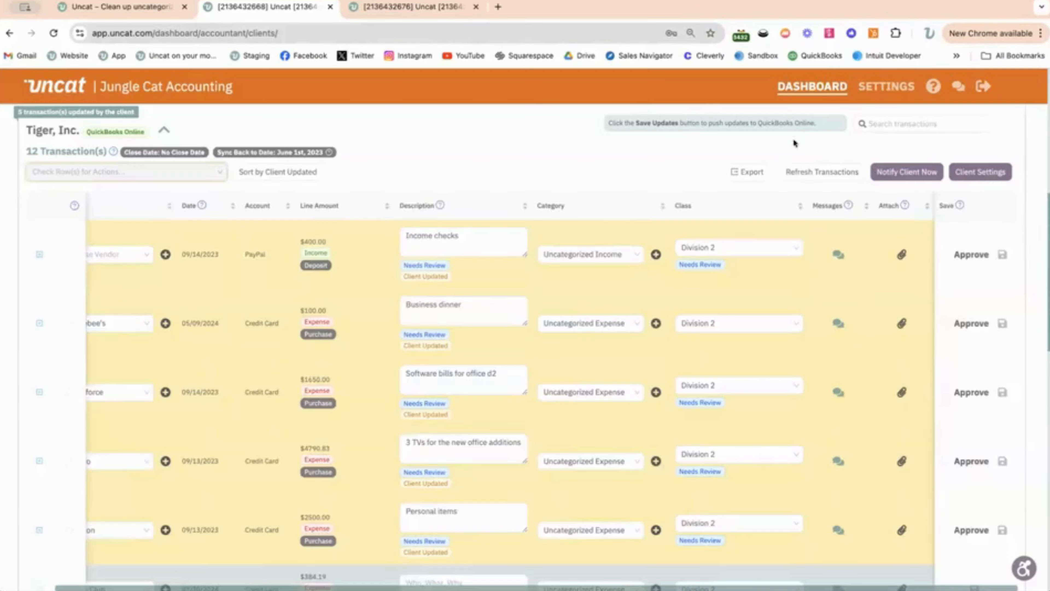
click(38, 256)
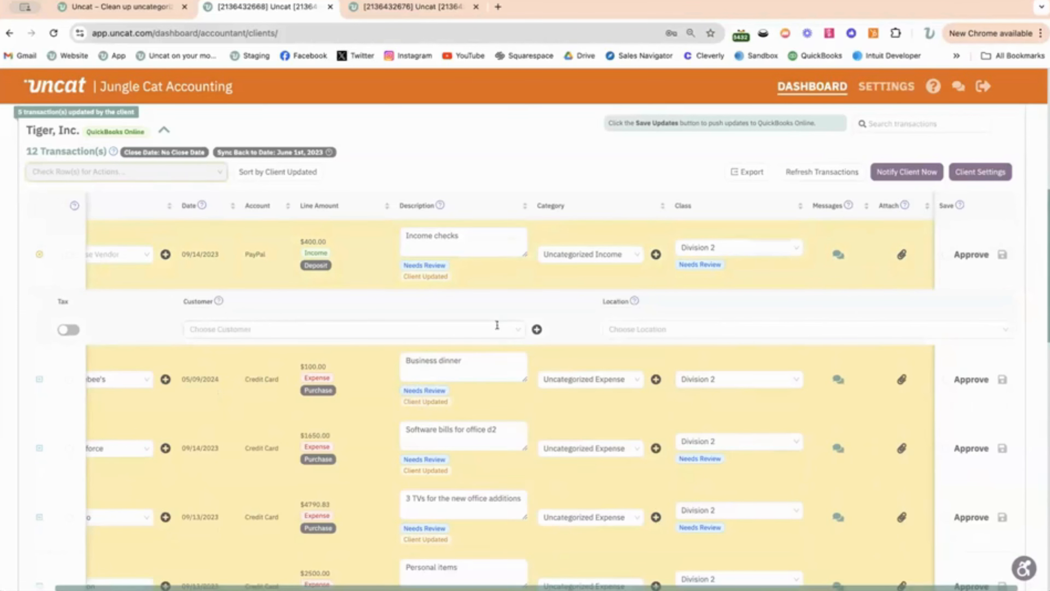
click(36, 253)
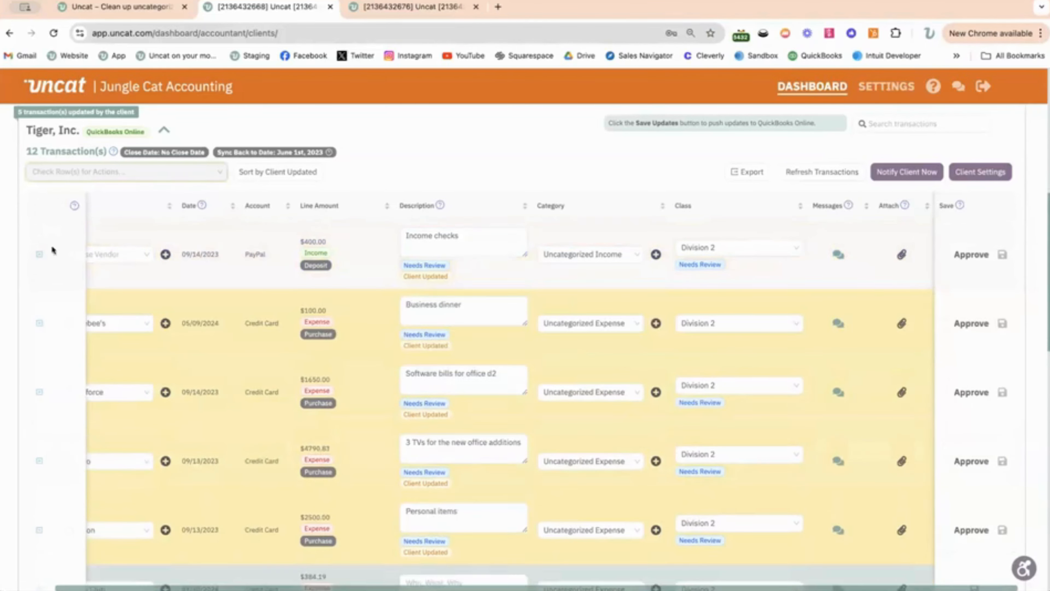
- Open the transaction search for Tiger, Inc., look at its suggested search terms, and leave it without searching
scroll(814, 285, up, 2)
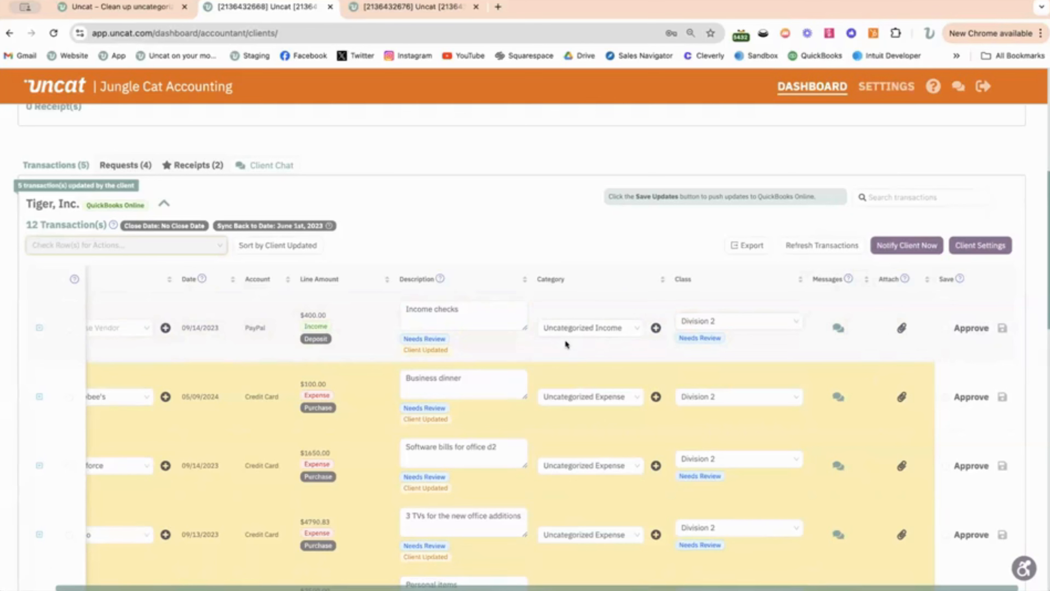
scroll(566, 247, up, 1)
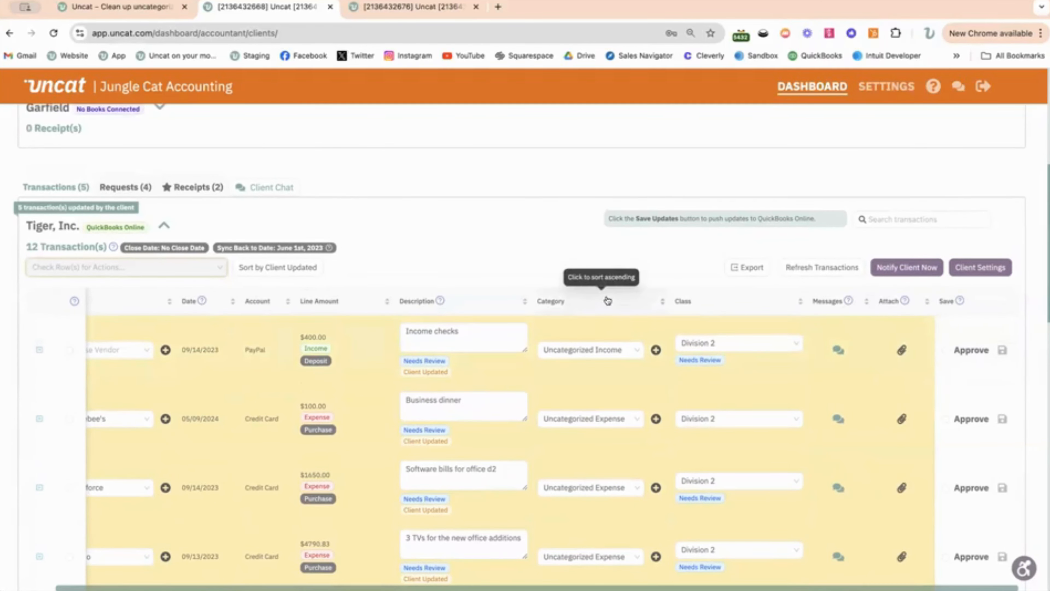
click(910, 214)
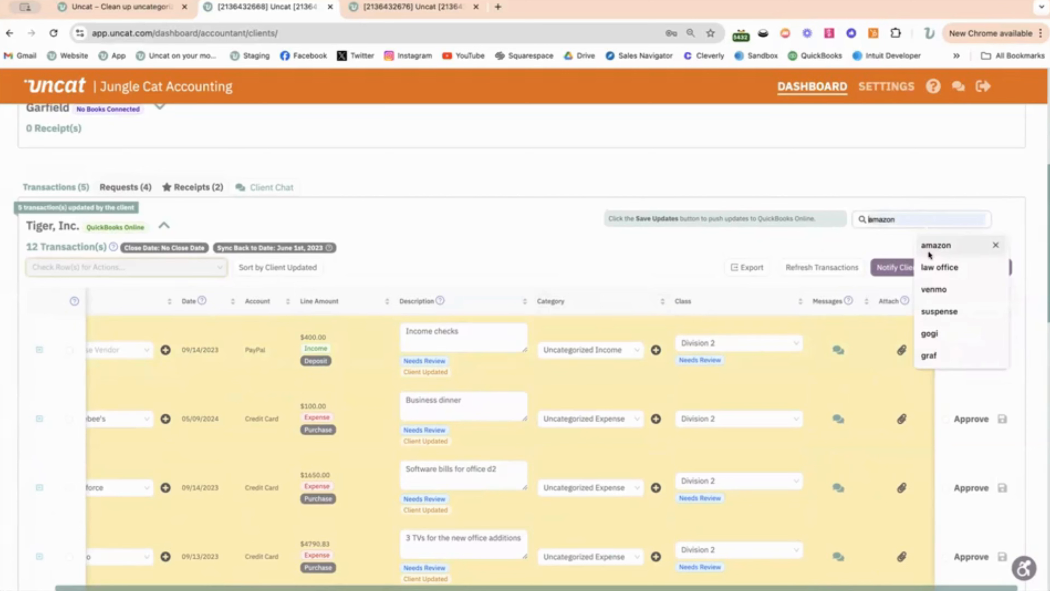
click(516, 228)
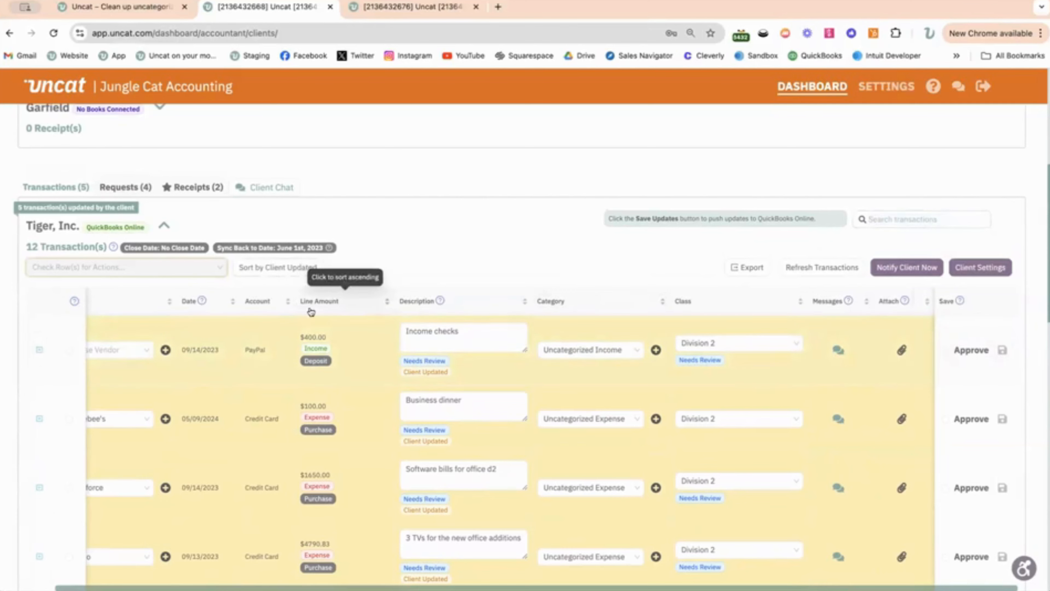
- Look through Tiger, Inc.'s transaction list, comparing the client-updated entries with the unanswered ones and the neighbouring clients' sections
scroll(517, 480, down, 4)
scroll(404, 238, up, 7)
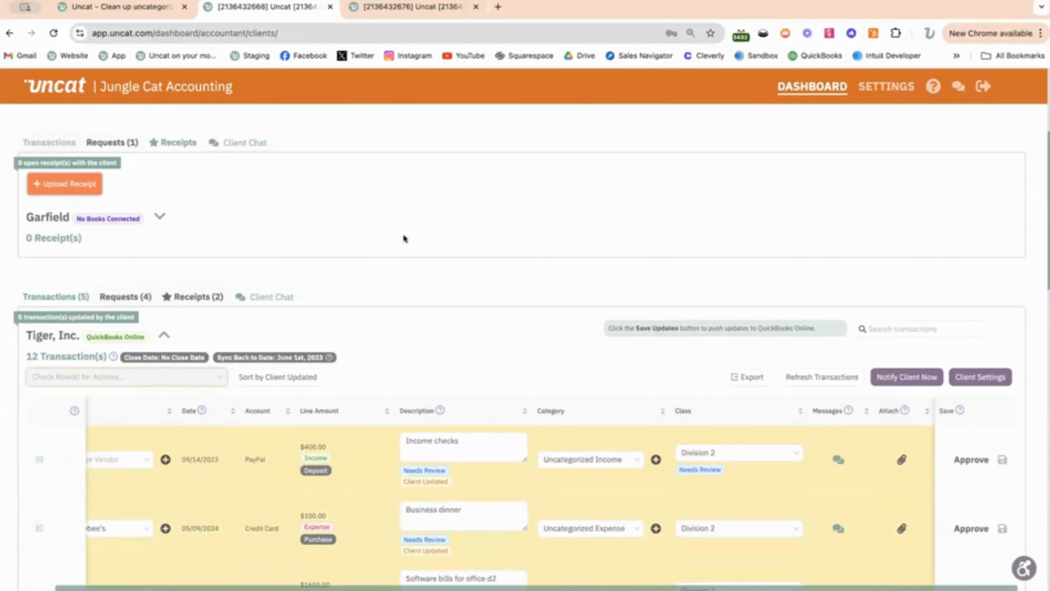
scroll(404, 274, up, 1)
scroll(404, 274, down, 5)
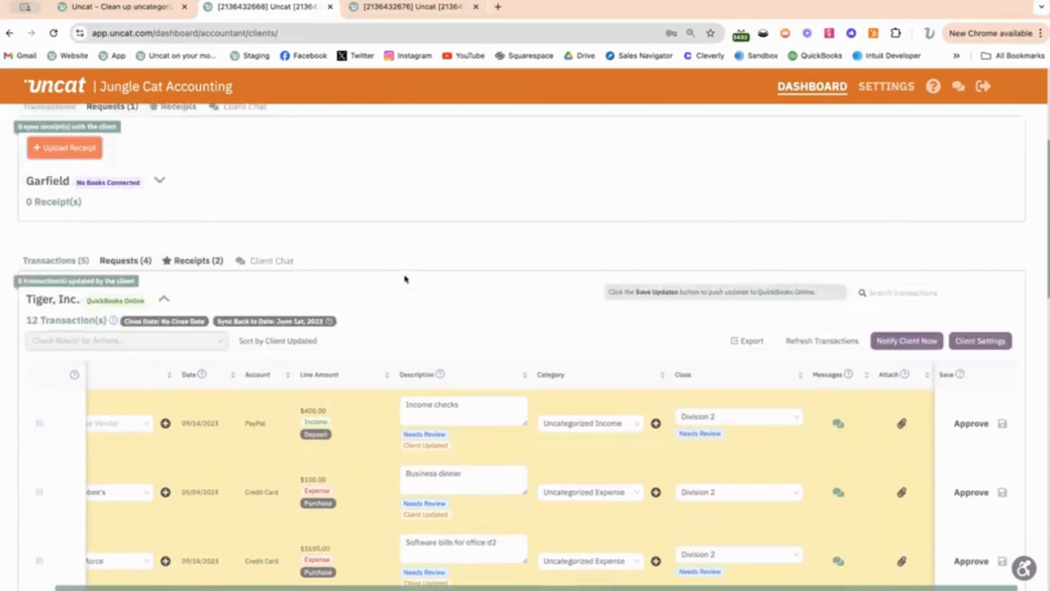
scroll(404, 275, down, 15)
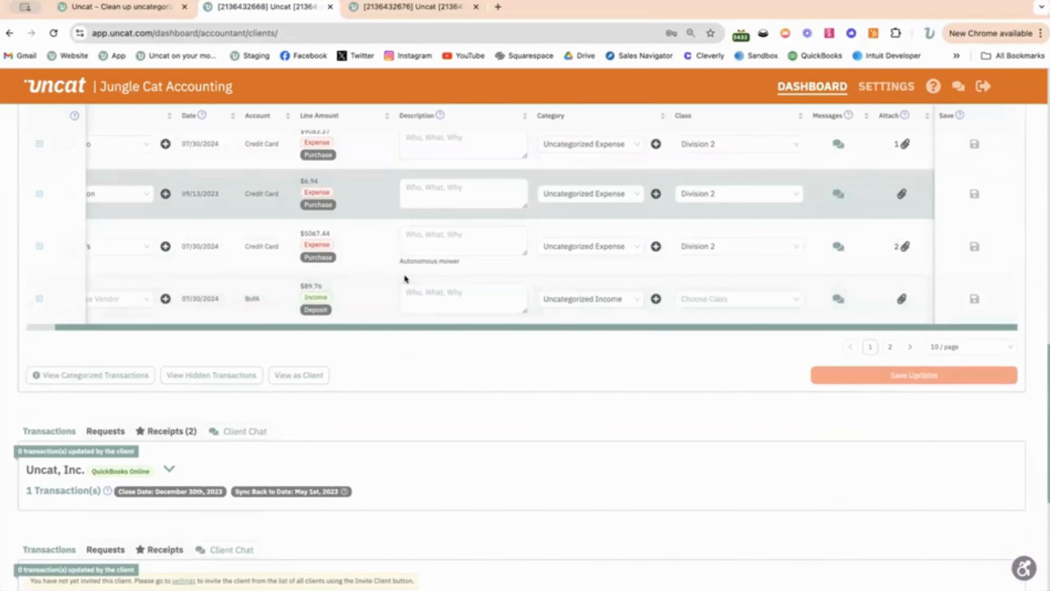
scroll(520, 321, up, 7)
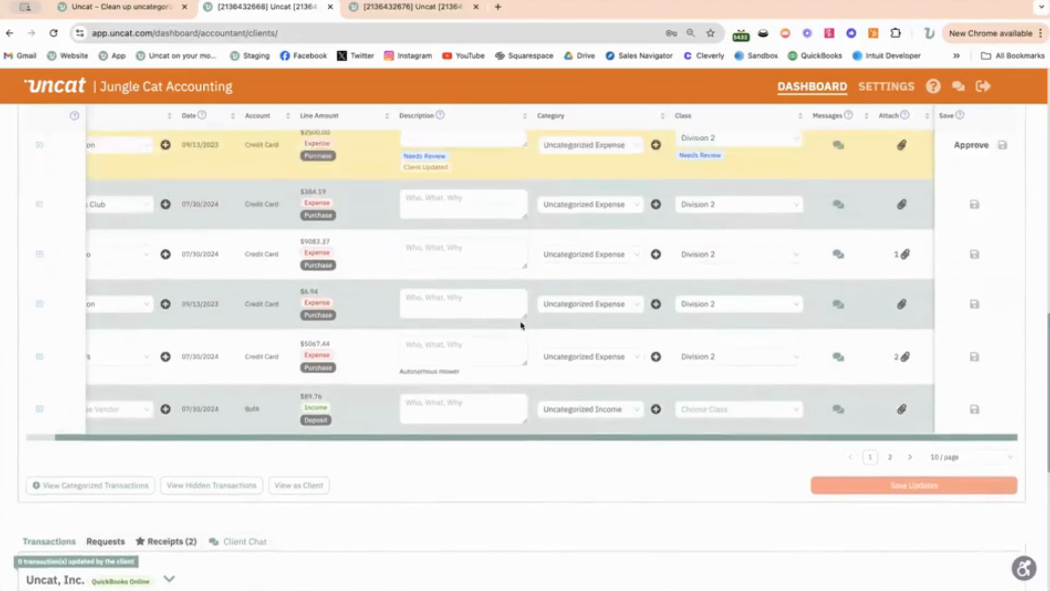
scroll(521, 325, up, 3)
scroll(522, 323, up, 2)
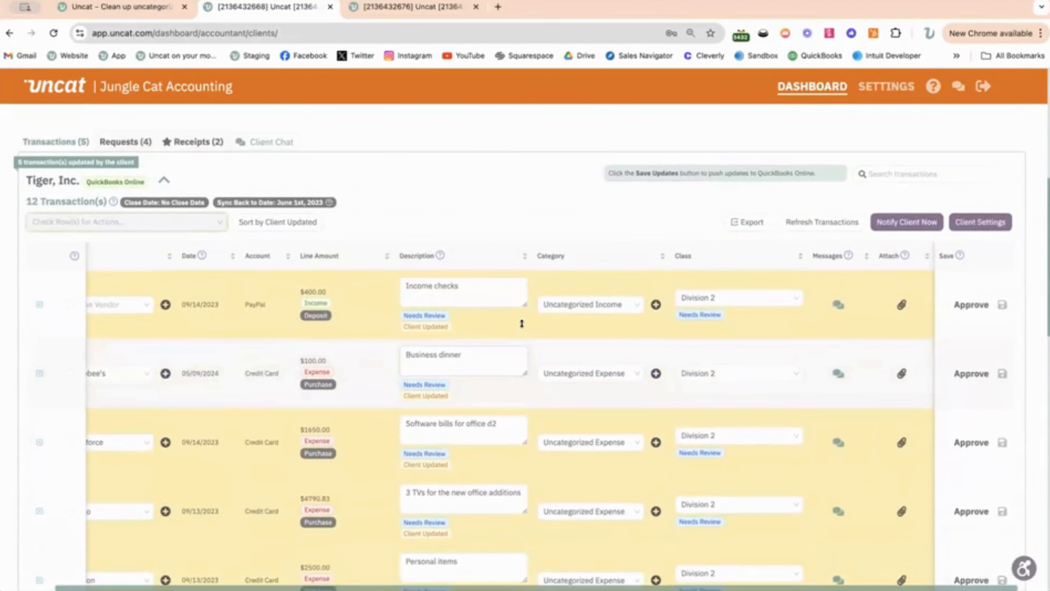
scroll(522, 323, up, 2)
scroll(521, 323, down, 2)
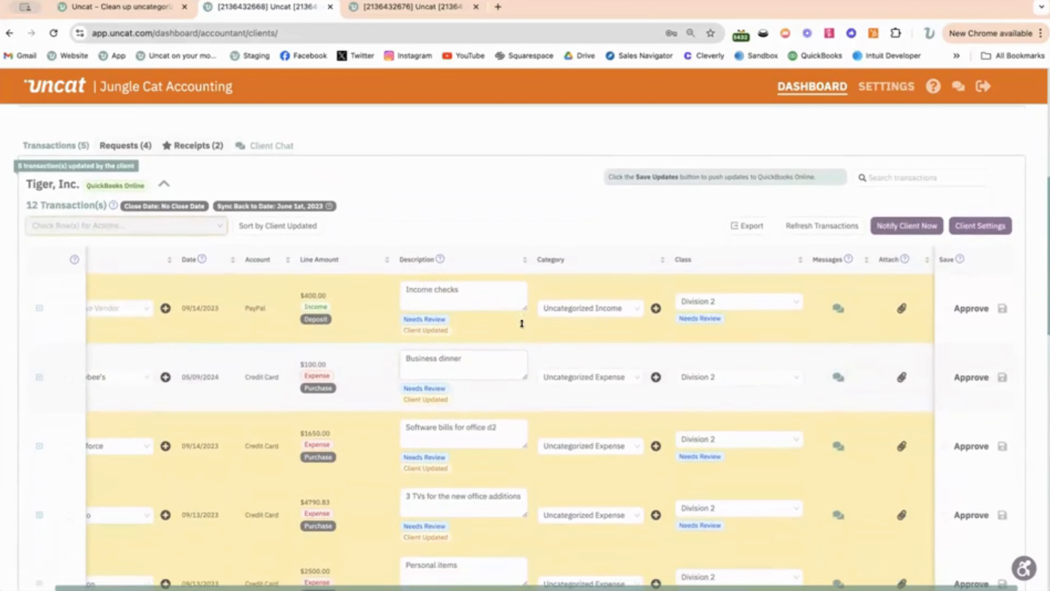
- Review Tiger, Inc.'s client requests, and expand its receipts to see the matching and publishing options
click(126, 146)
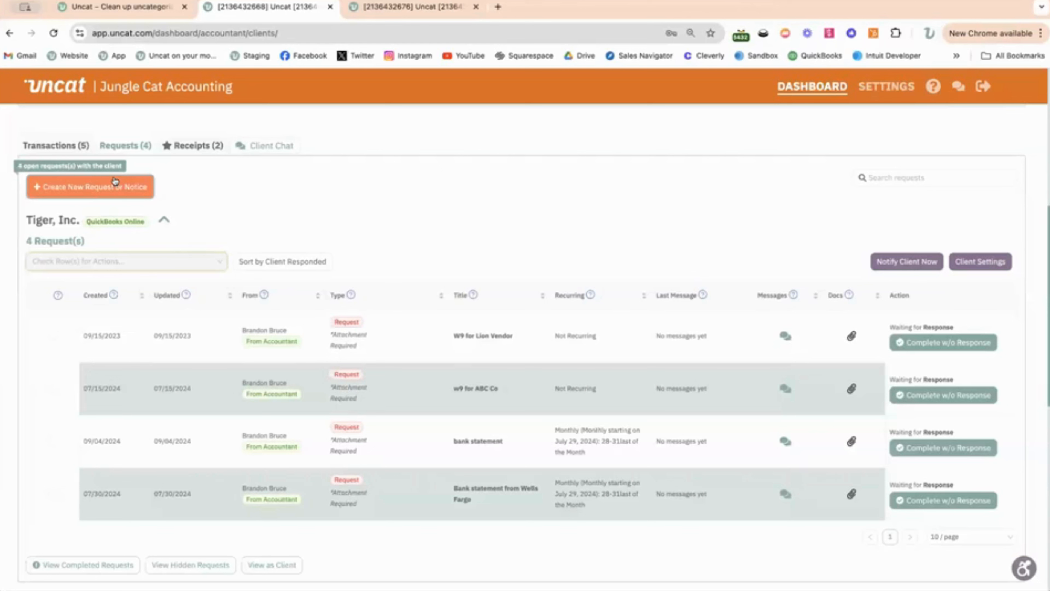
click(186, 148)
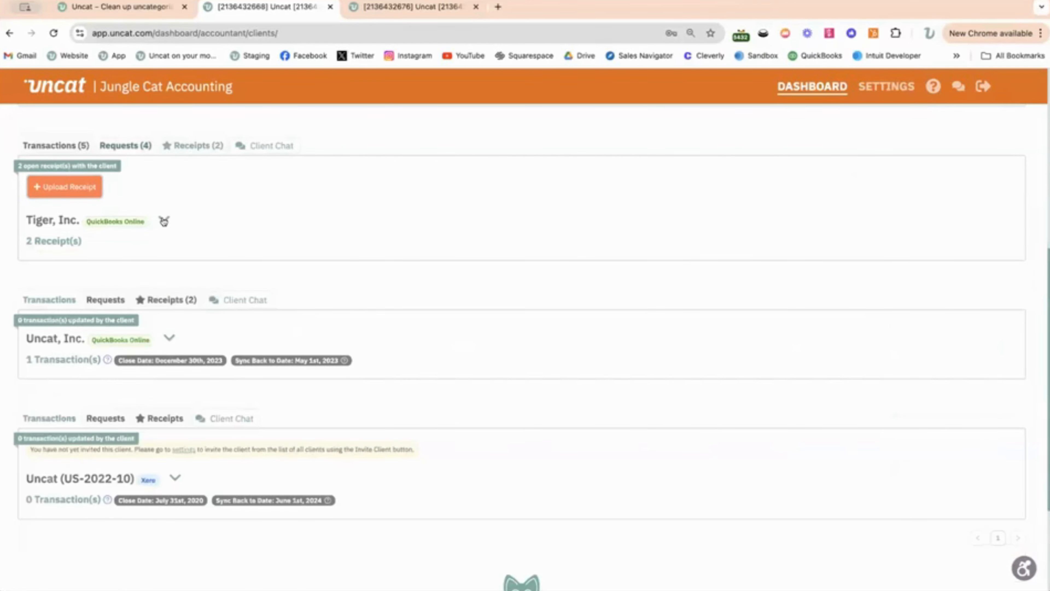
click(163, 221)
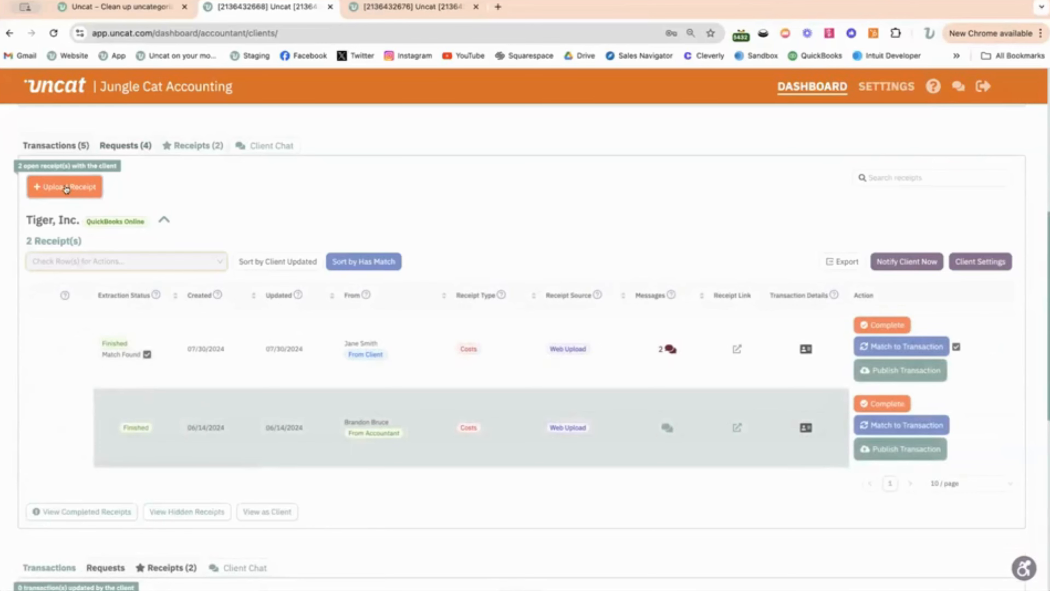
- Open the receipt upload form for Tiger, Inc., review its email, text message and web upload options, and close it
click(66, 188)
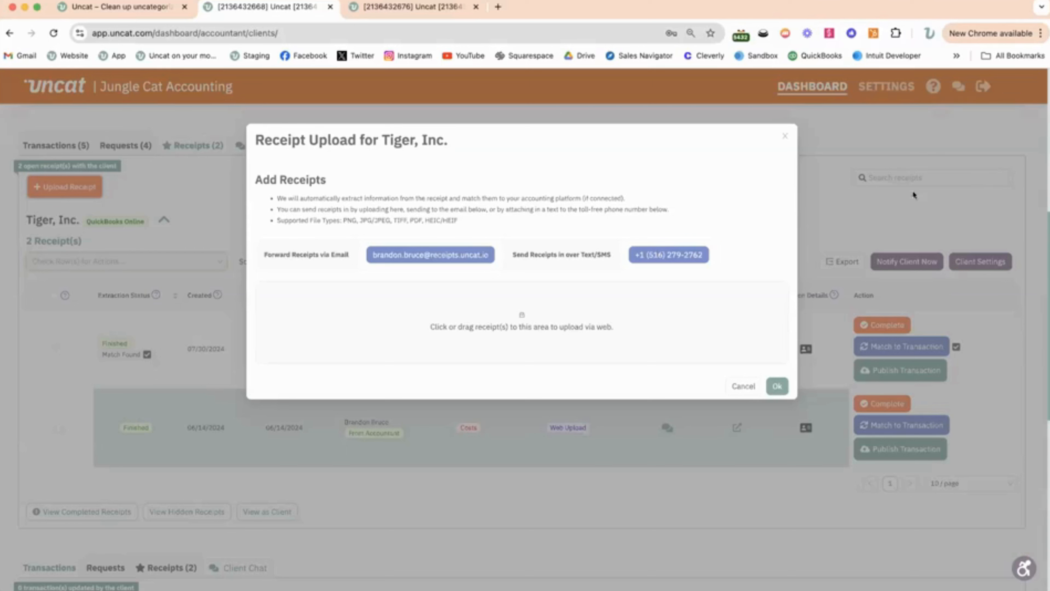
click(782, 137)
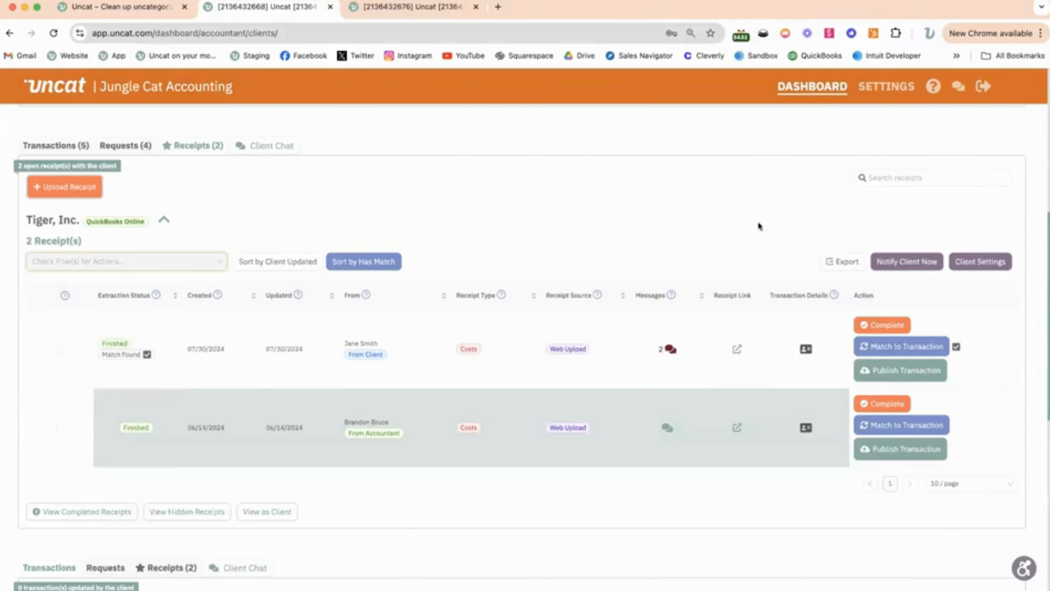
scroll(758, 225, up, 2)
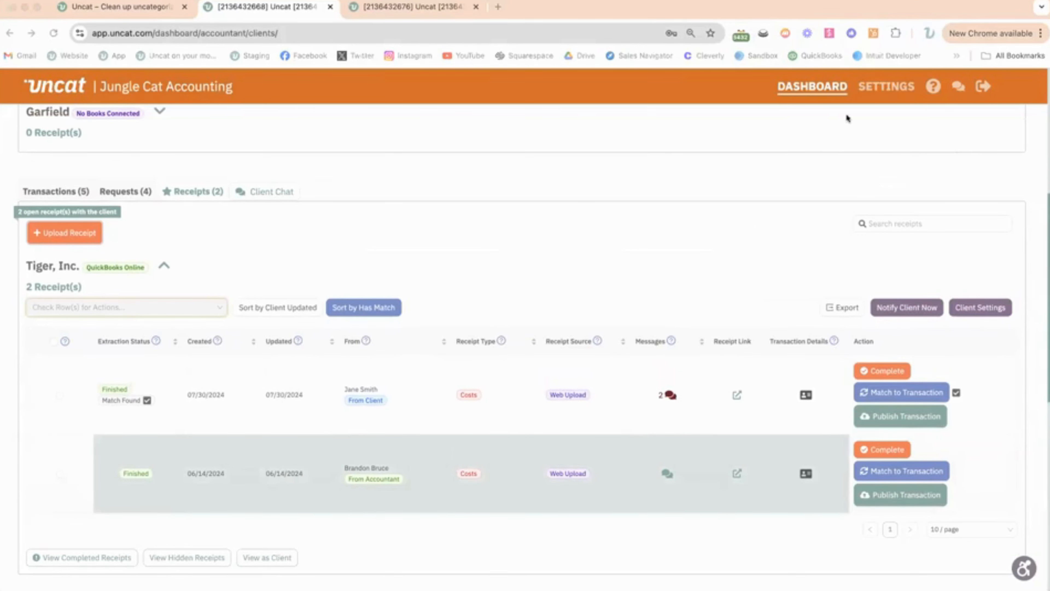
click(845, 127)
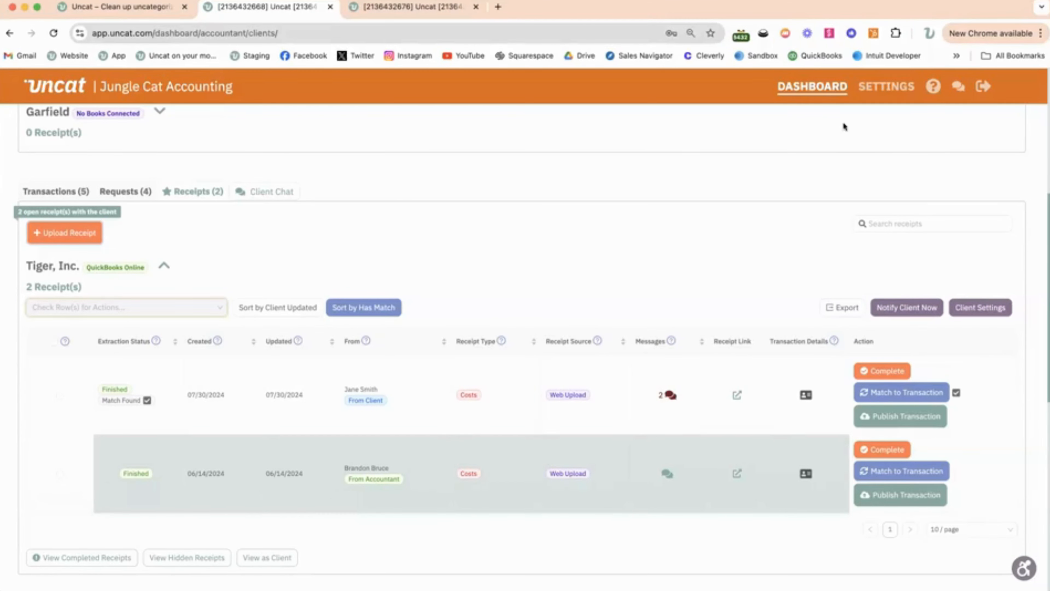
- Open Tiger, Inc.'s client user settings and view the payment accounts that can be assigned to the coworker user
click(979, 308)
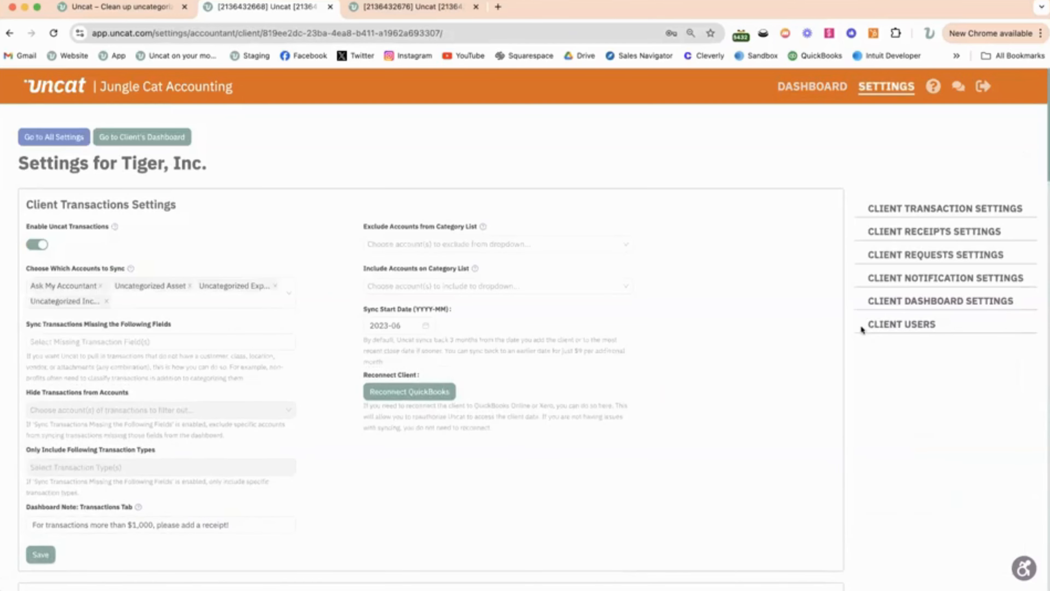
click(863, 327)
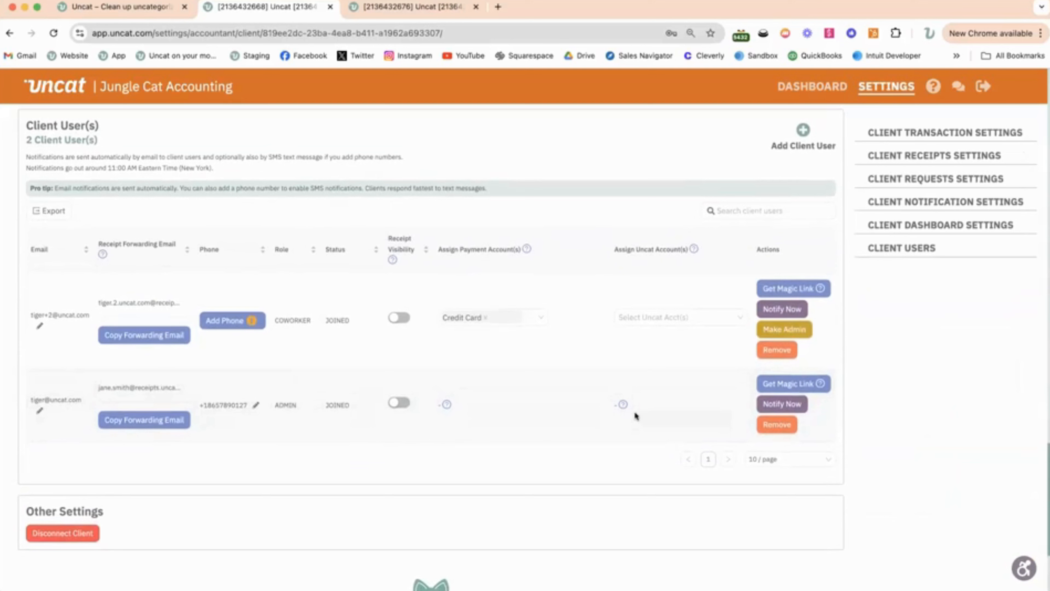
click(530, 317)
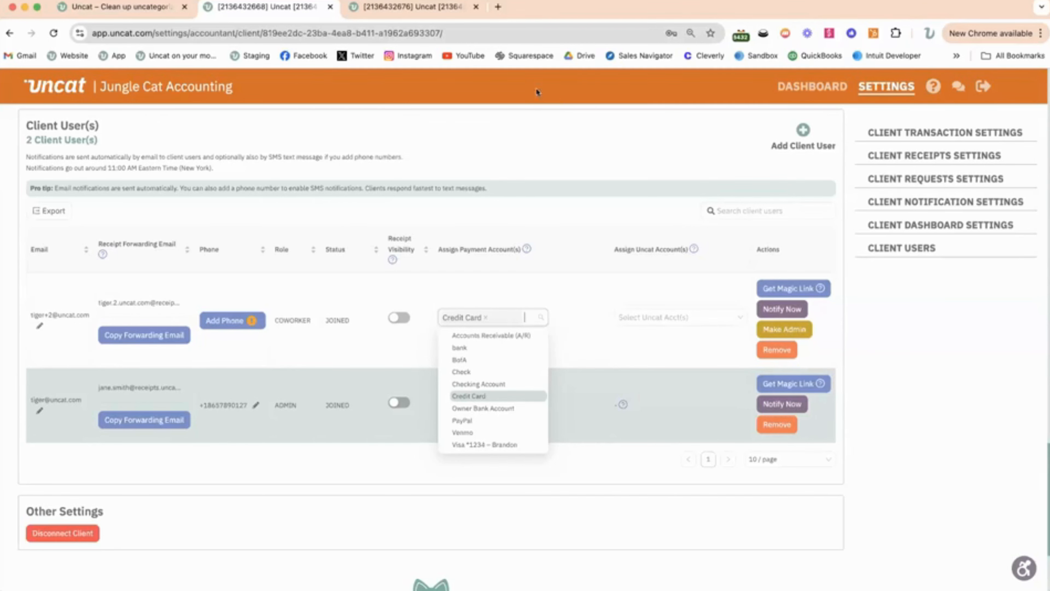
- Switch to the mail inbox window, return to the Uncat window, and show the Uncat website's home page
click(319, 1)
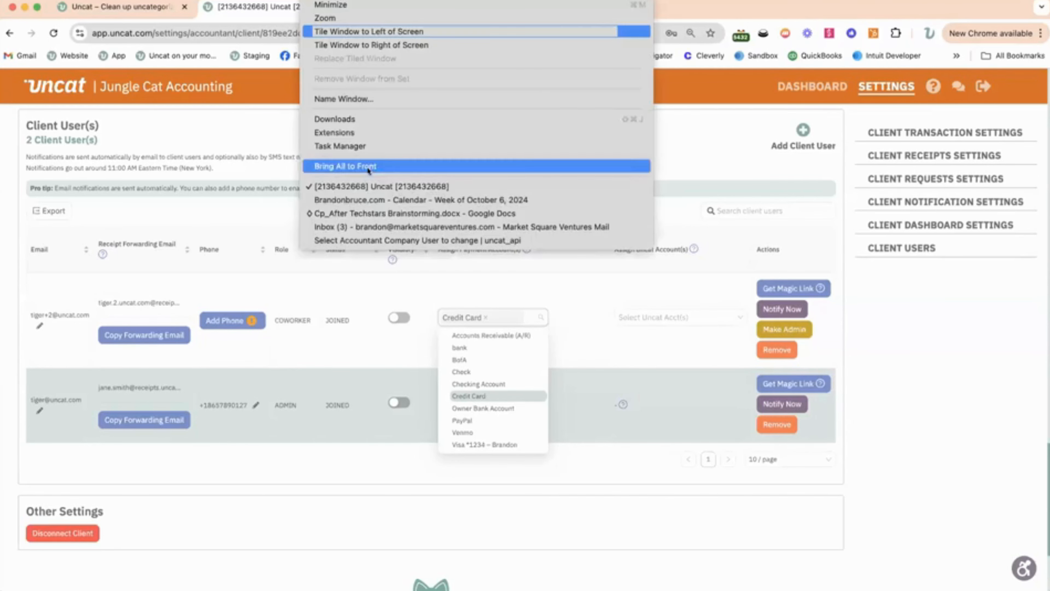
click(369, 227)
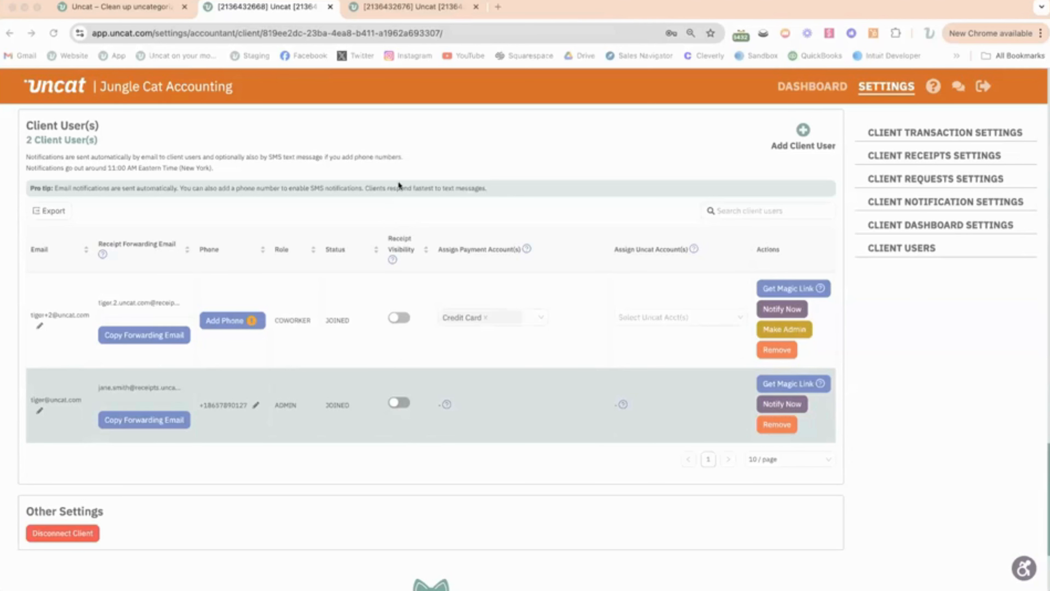
click(257, 63)
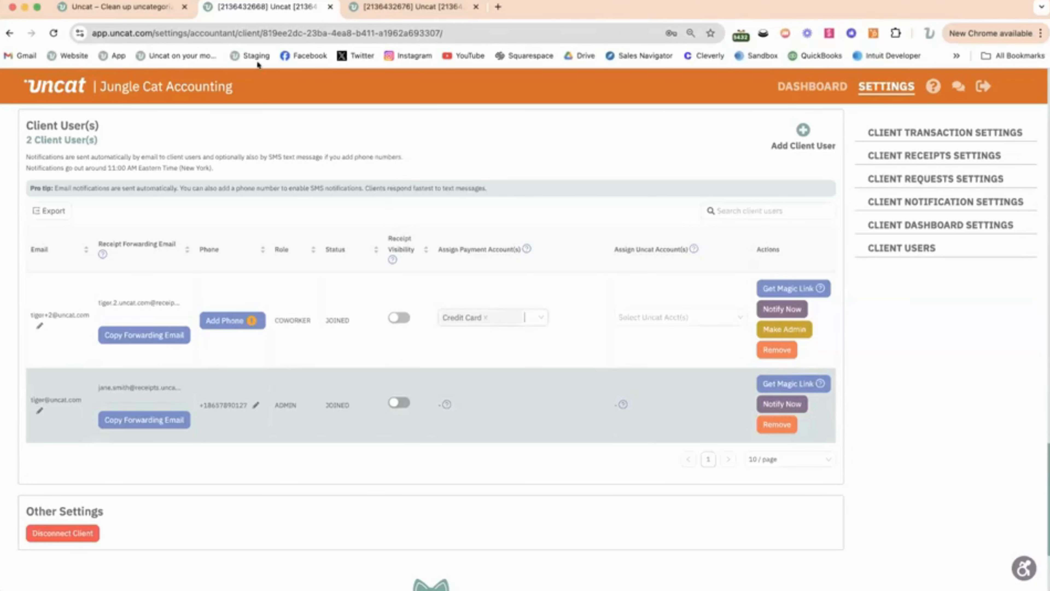
click(106, 6)
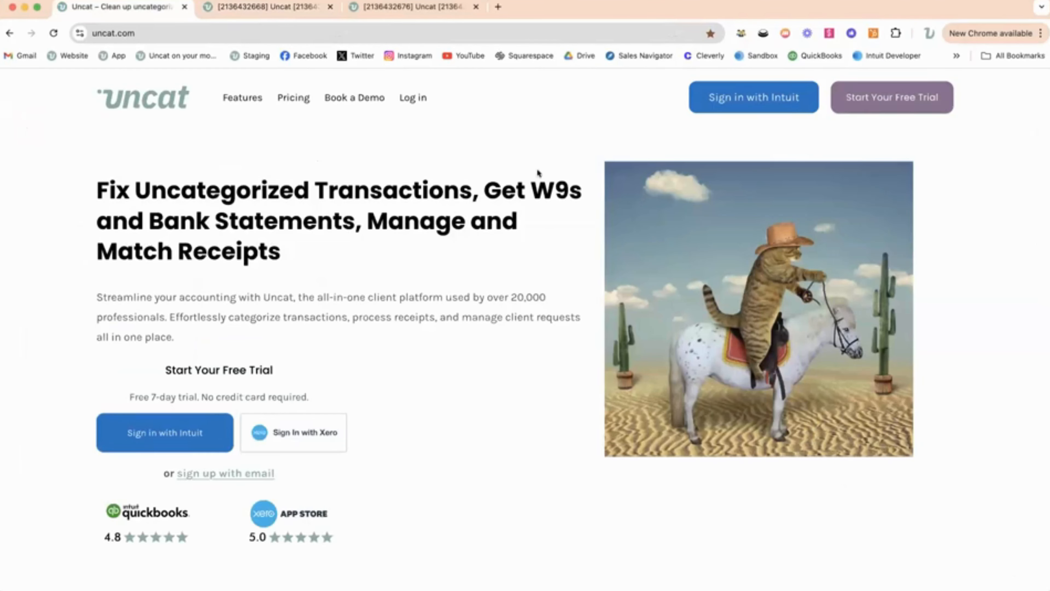